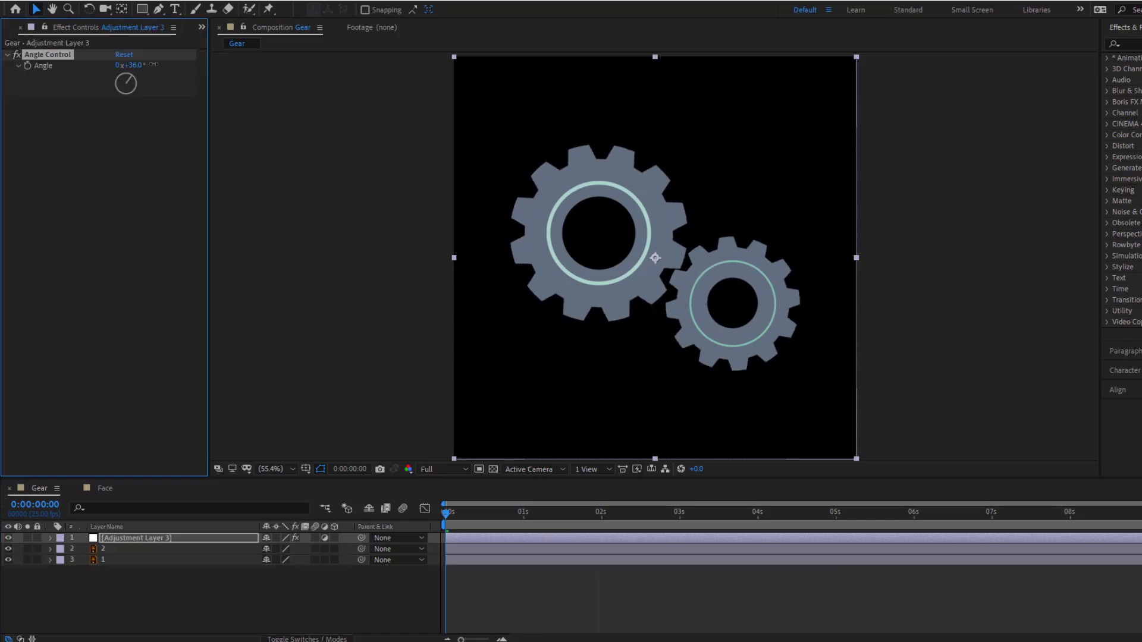
- Scrub the Gear comp's Angle Control value upward to preview the gears rotating
{"action": "left_click_drag", "start_coordinate": [154, 63], "coordinate": [225, 50]}
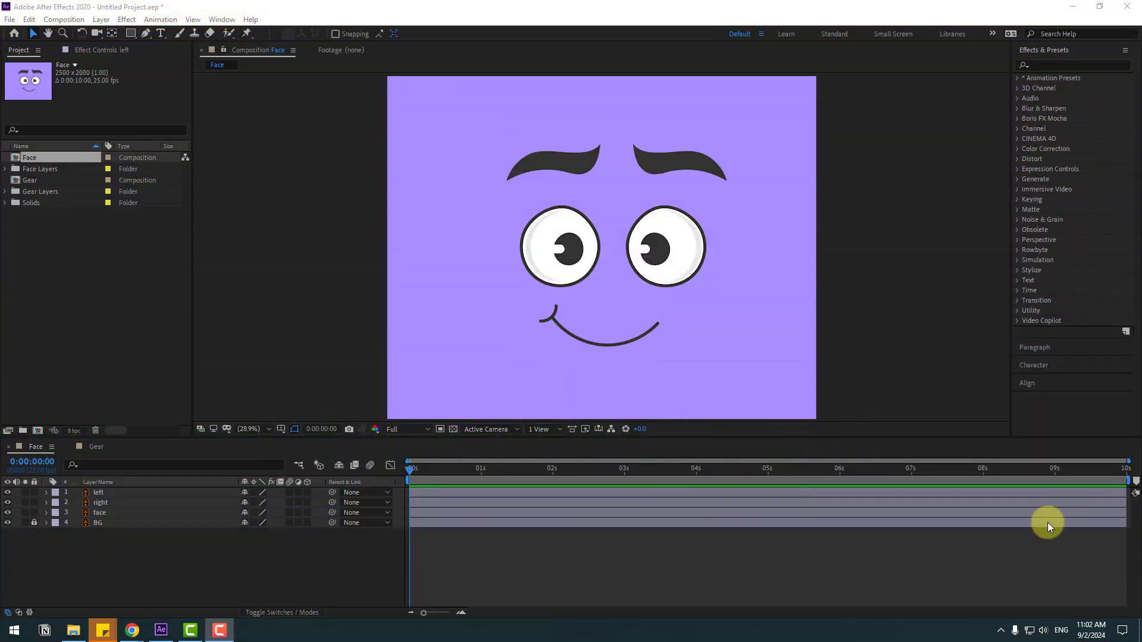
- Add a new adjustment layer to the Face comp and name it 'Angle Expression'
{"action": "right_click", "coordinate": [160, 555]}
{"action": "mouse_move", "coordinate": [266, 422]}
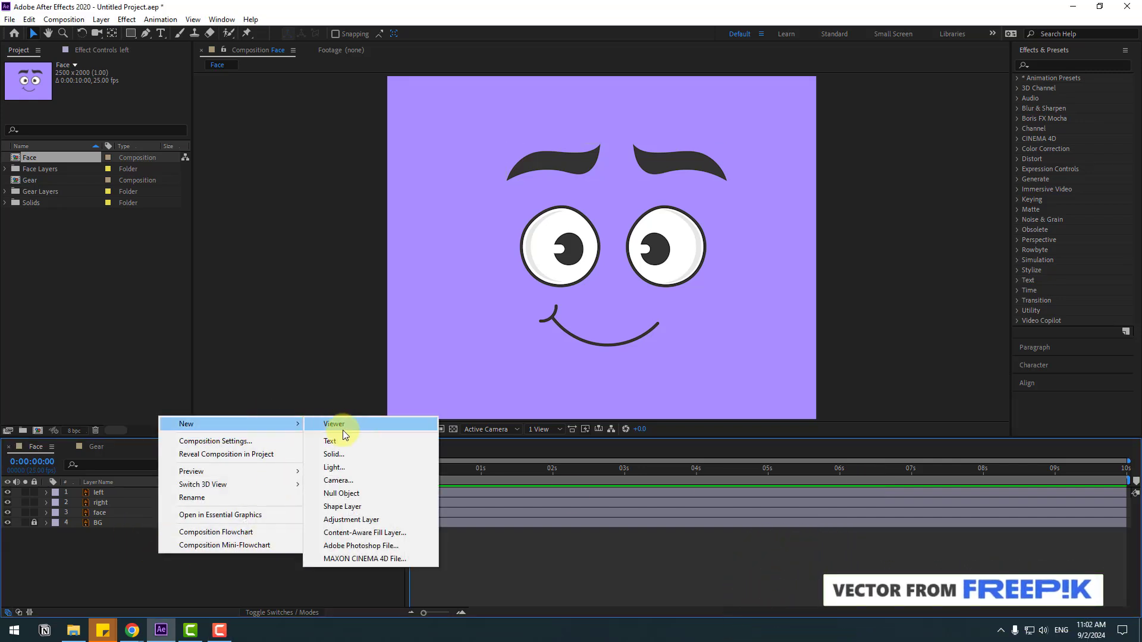
{"action": "left_click", "coordinate": [366, 520]}
{"action": "key", "text": "Return"}
{"action": "type", "text": "Angl"}
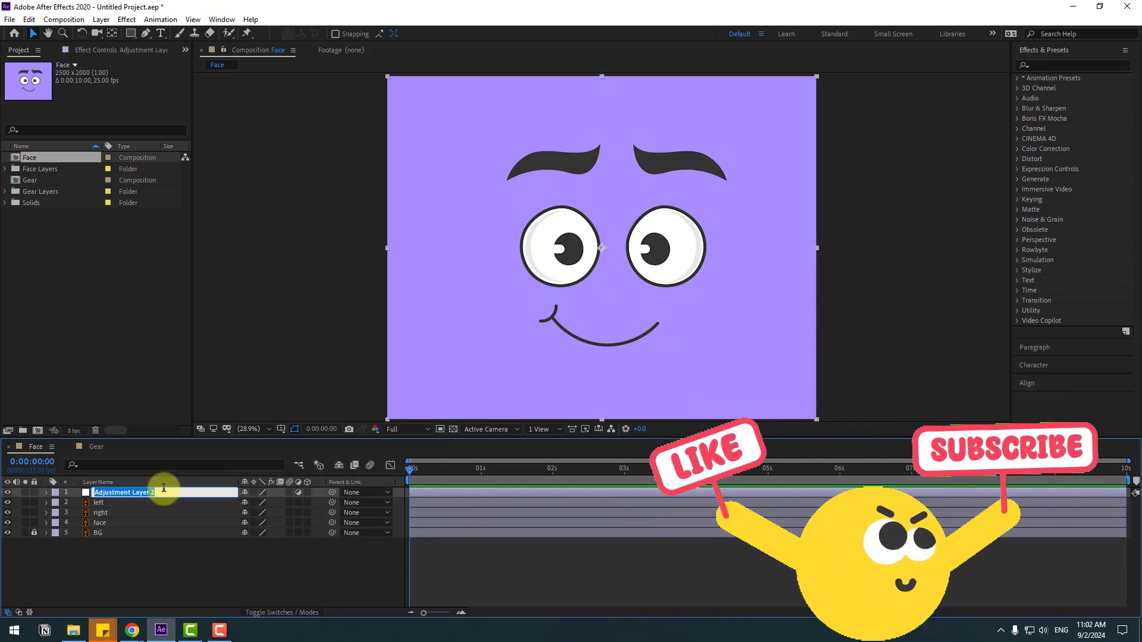
{"action": "type", "text": "e Expression"}
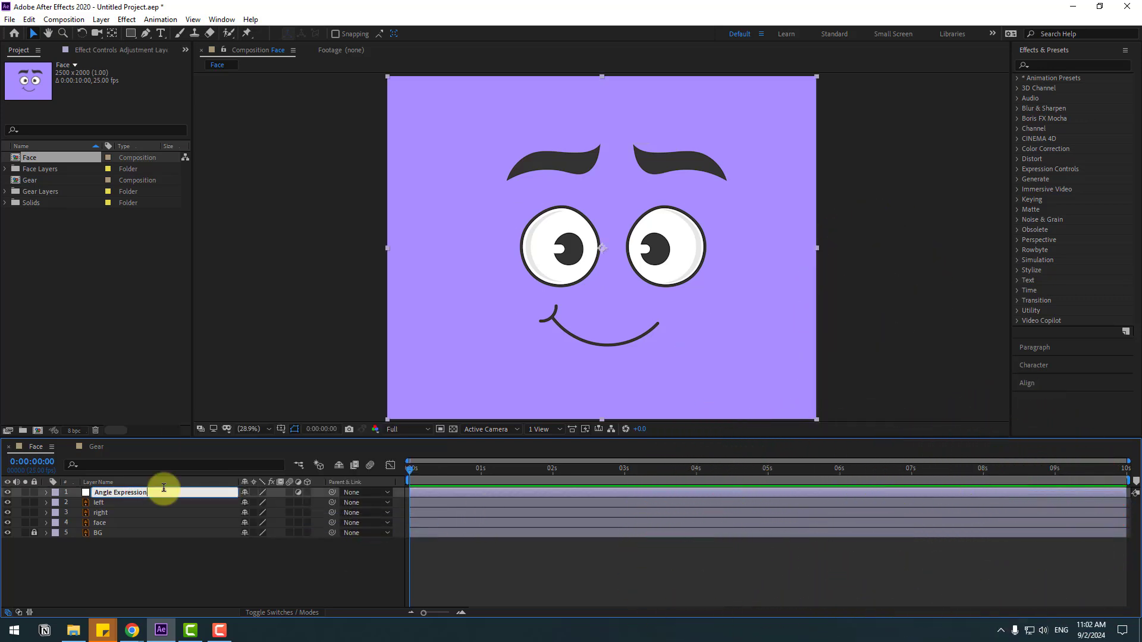
{"action": "key", "text": "Return"}
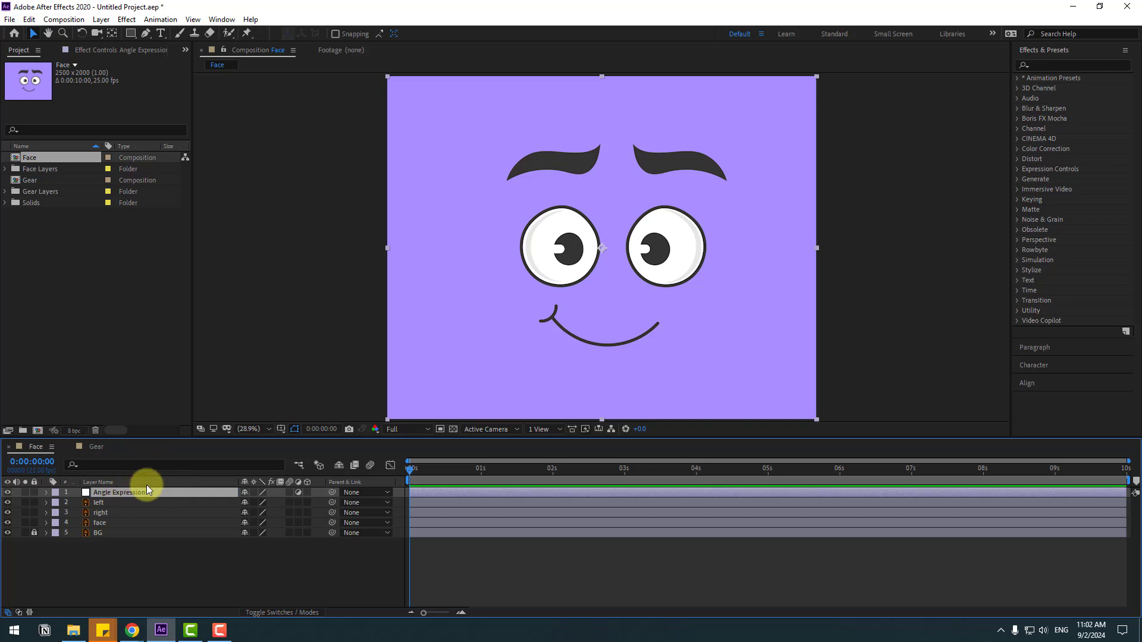
- Apply an Expression Controls > Angle Control effect to the Angle Expression layer
{"action": "left_click", "coordinate": [130, 22]}
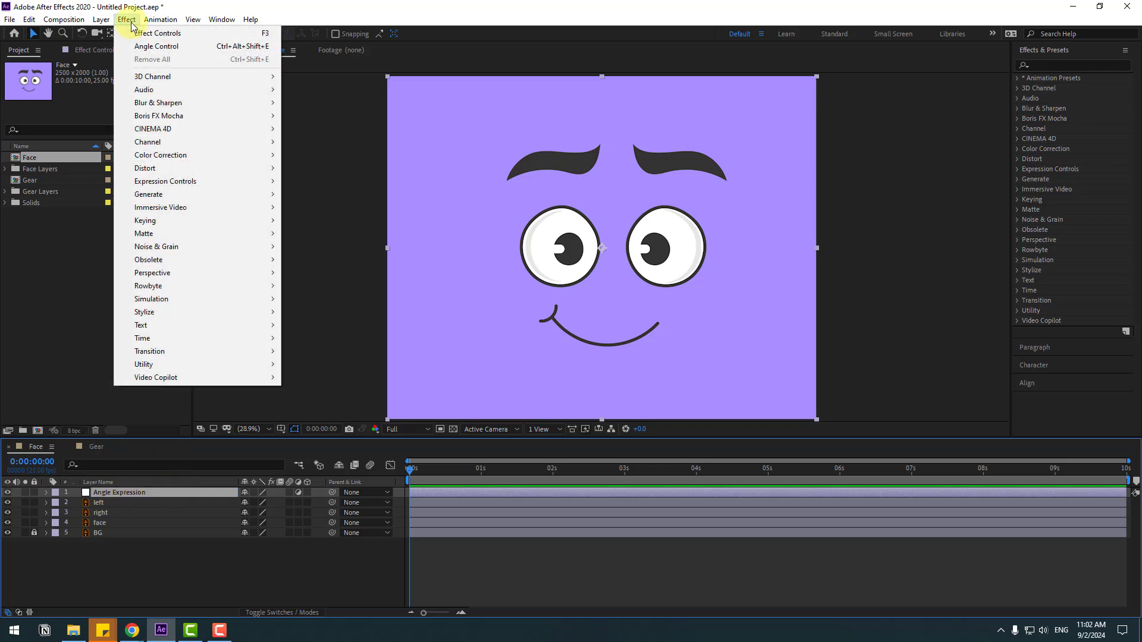
{"action": "mouse_move", "coordinate": [160, 188]}
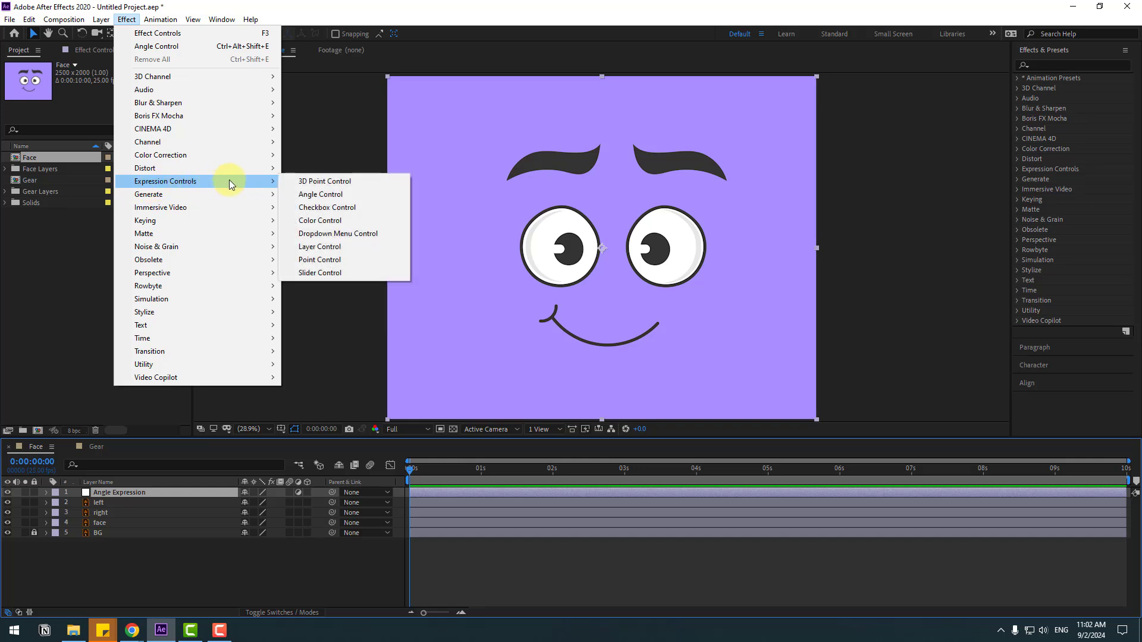
{"action": "left_click", "coordinate": [327, 196]}
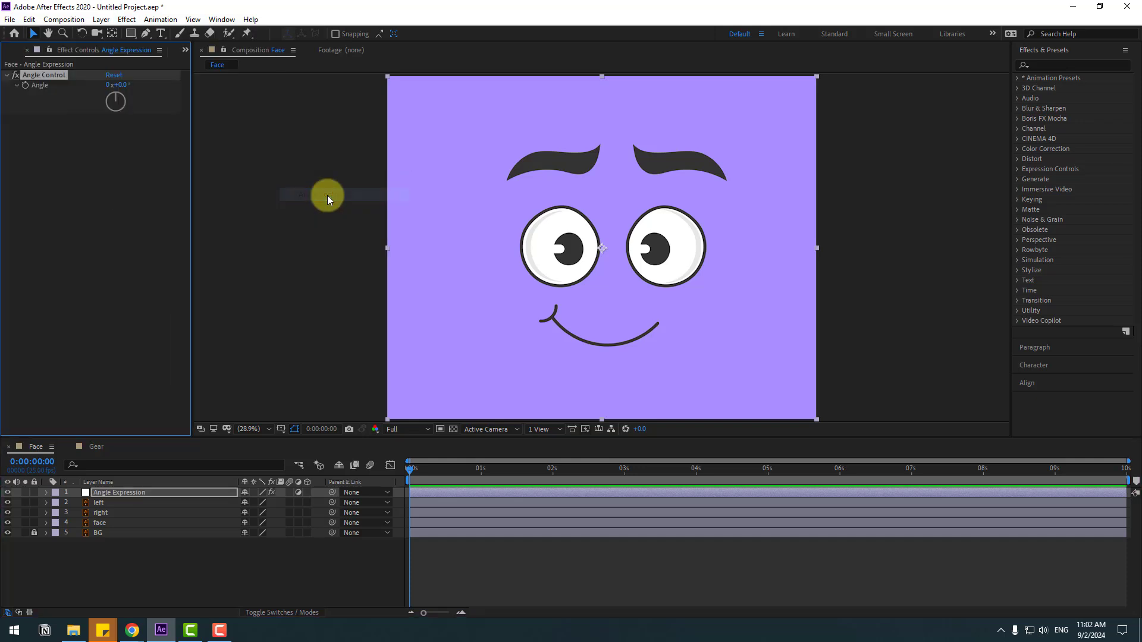
{"action": "left_click", "coordinate": [101, 504]}
- Reveal Rotation on the left and right eyebrow layers and add an expression to each
{"action": "left_click", "coordinate": [102, 514], "text": "ctrl"}
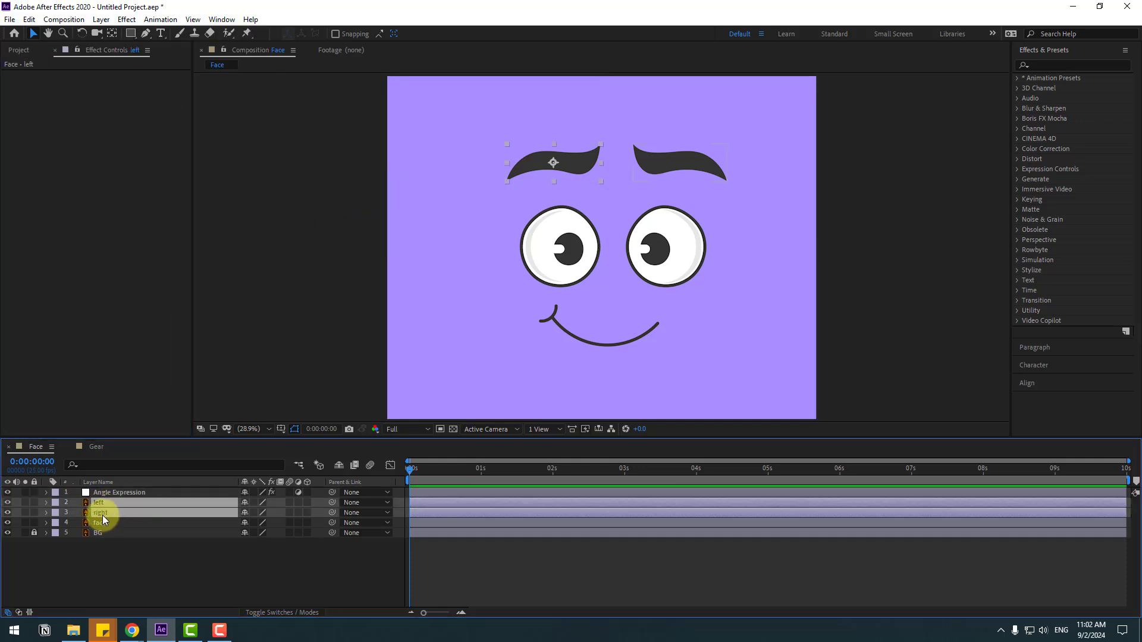
{"action": "key", "text": "r"}
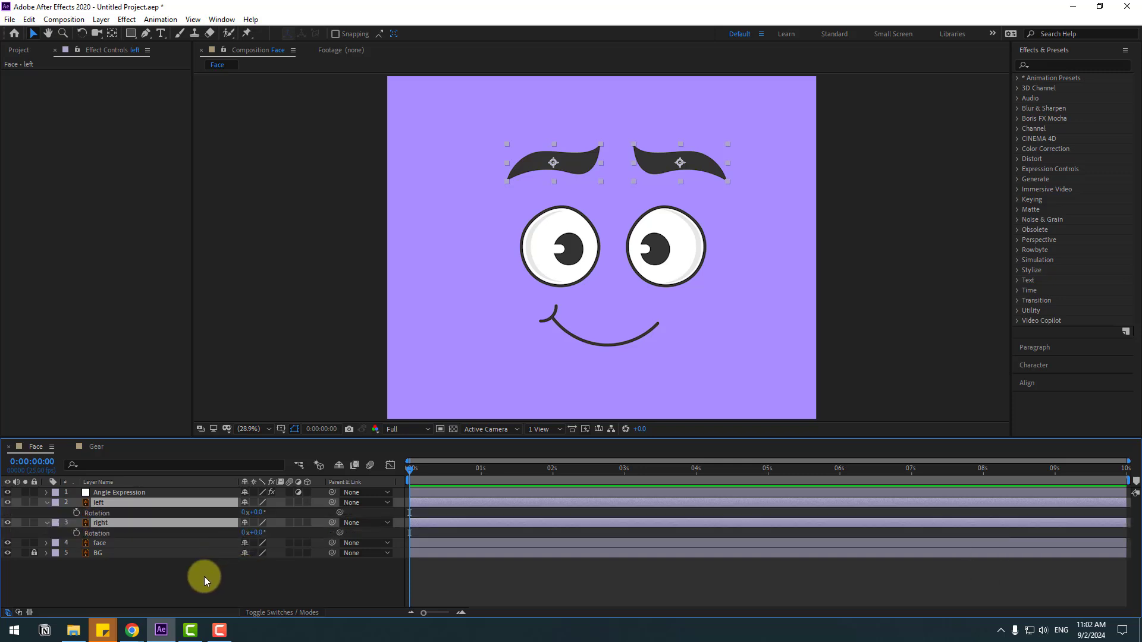
{"action": "left_click", "coordinate": [187, 583]}
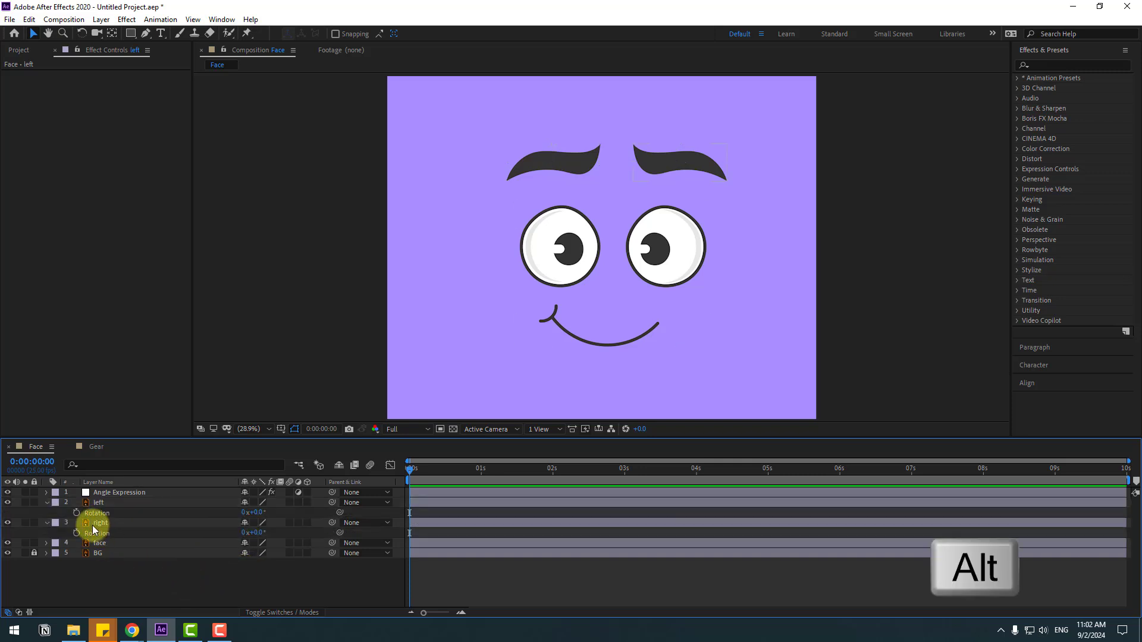
{"action": "left_click", "coordinate": [78, 513], "text": "alt"}
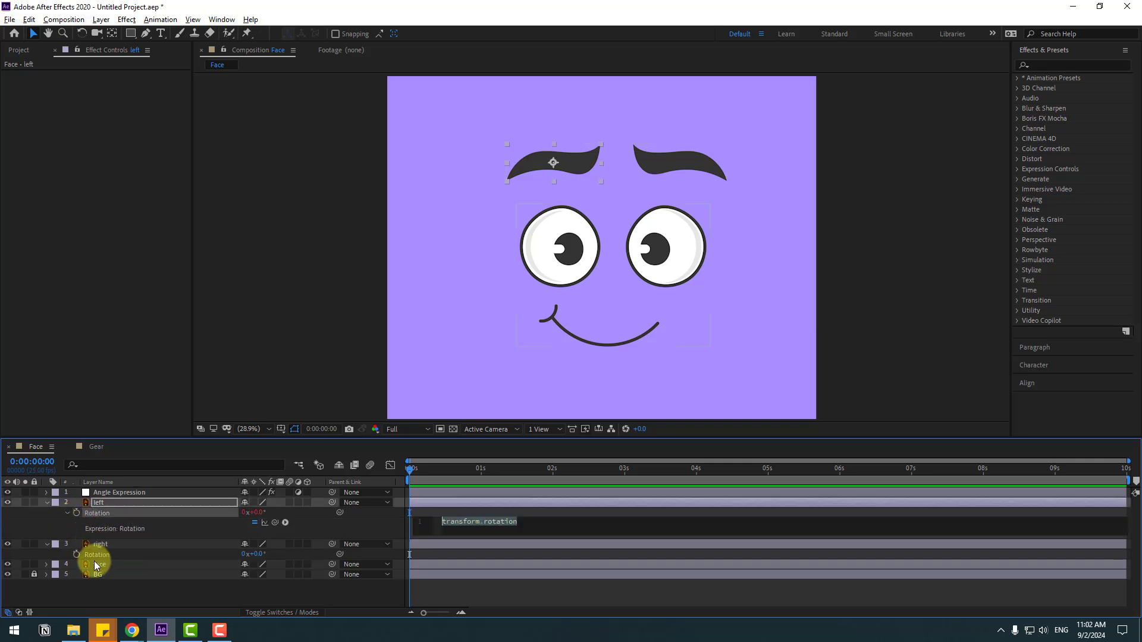
{"action": "left_click", "coordinate": [76, 553], "text": "alt"}
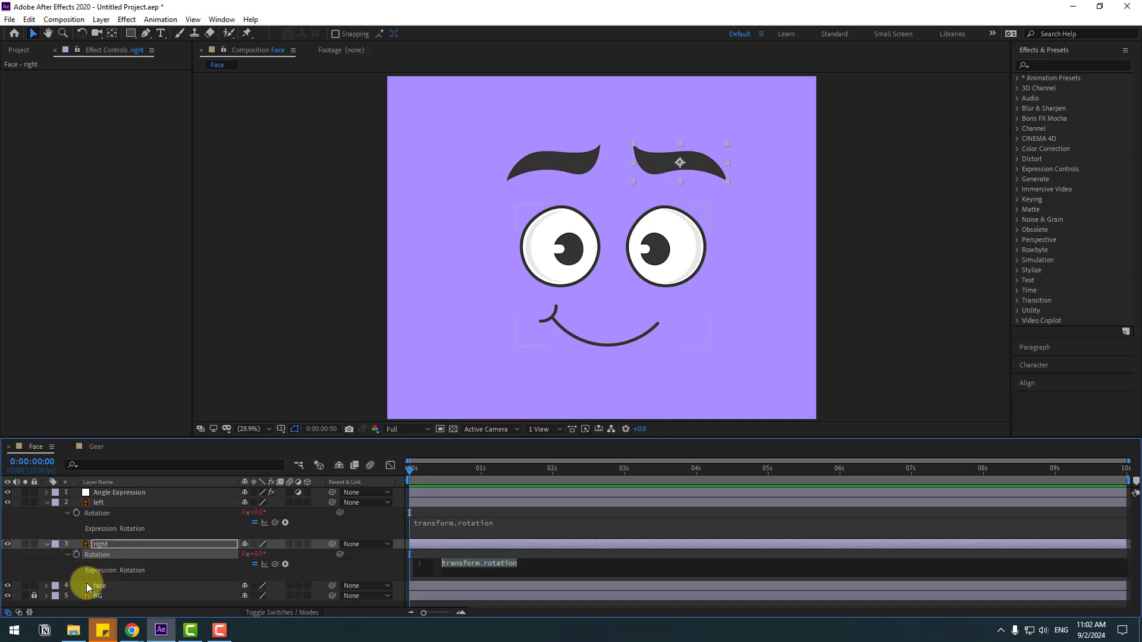
{"action": "left_click", "coordinate": [114, 493]}
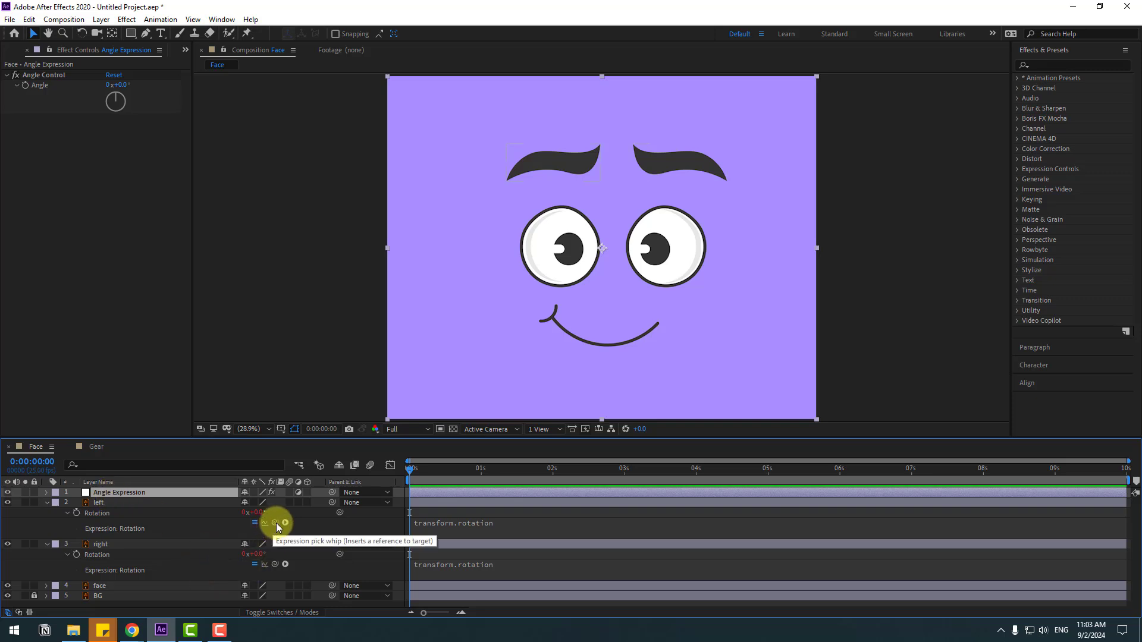
- Pick-whip the left and right eyebrow Rotation expressions to the Angle Expression layer's Angle
{"action": "left_click_drag", "start_coordinate": [275, 523], "coordinate": [37, 87]}
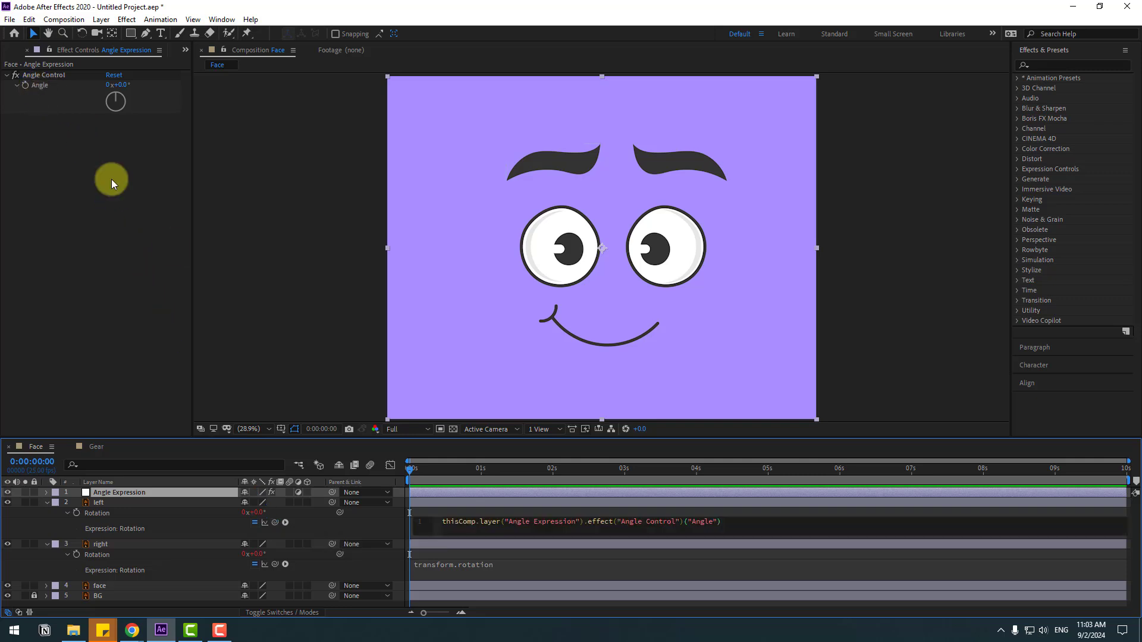
{"action": "left_click", "coordinate": [724, 510]}
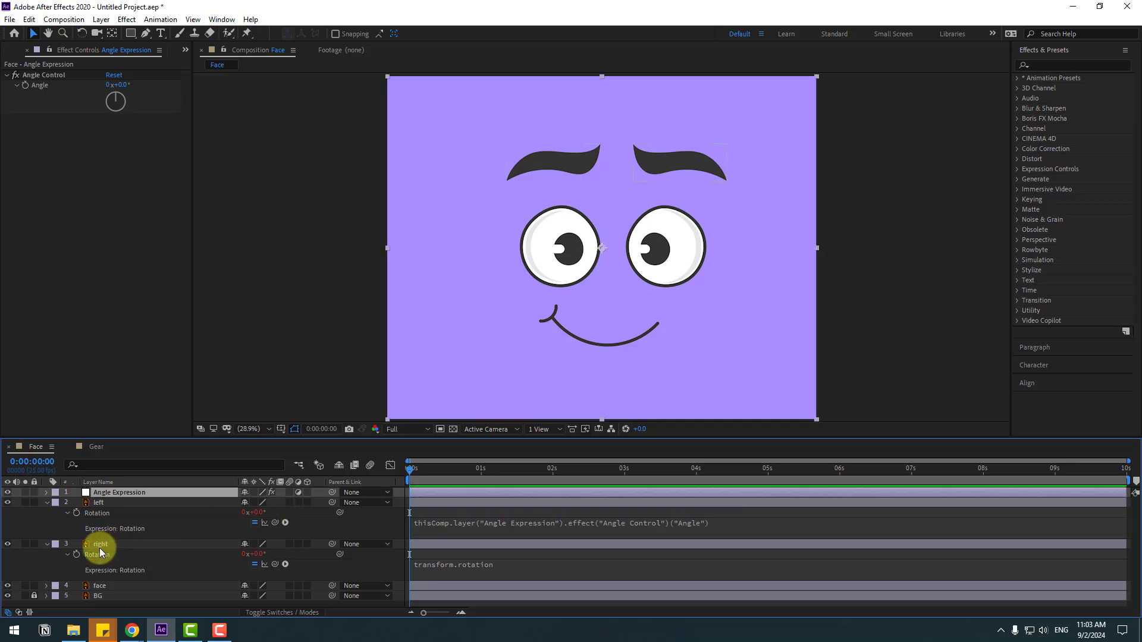
{"action": "left_click_drag", "start_coordinate": [274, 564], "coordinate": [43, 87]}
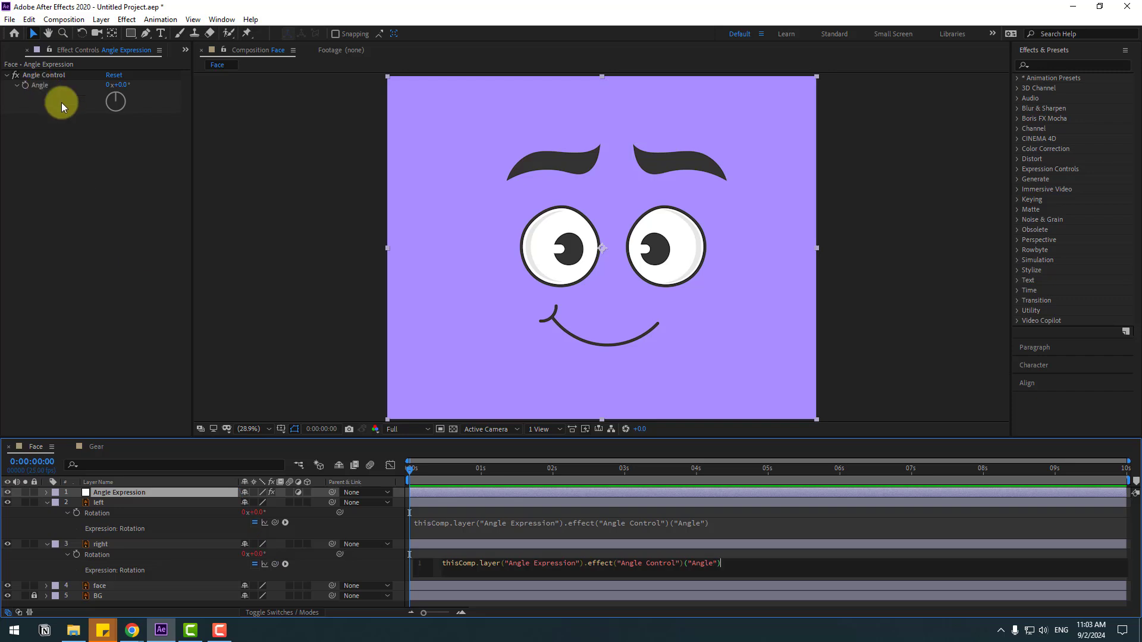
{"action": "left_click", "coordinate": [735, 553]}
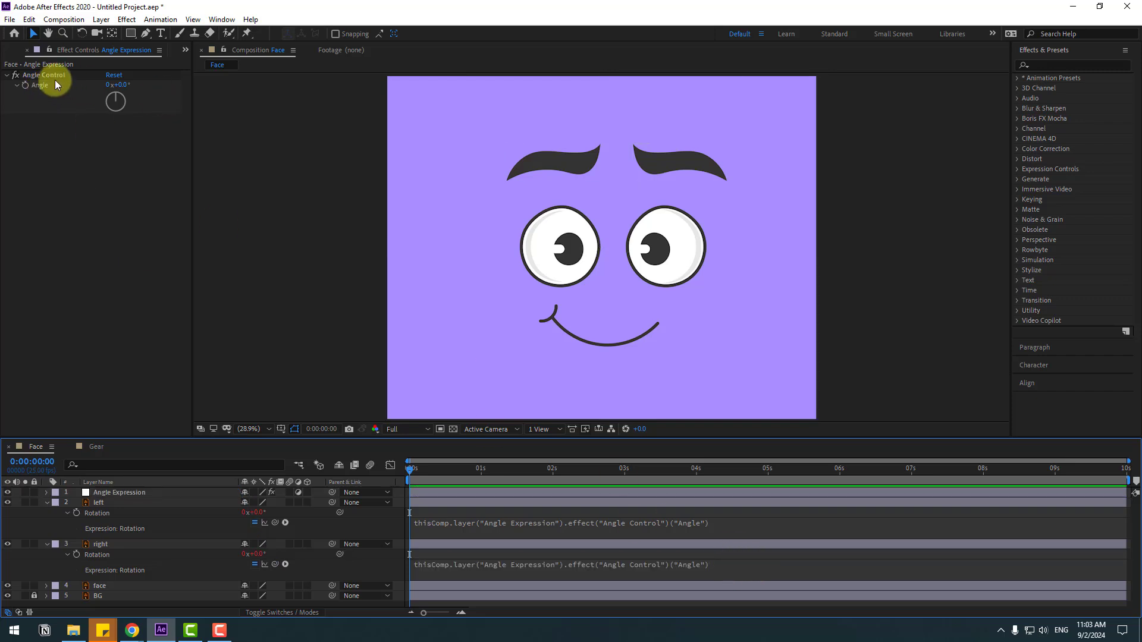
- Append *-1 to the right eyebrow's rotation expression, test the mirrored tilt, and reset Angle to 0
{"action": "left_click_drag", "start_coordinate": [119, 85], "coordinate": [157, 145]}
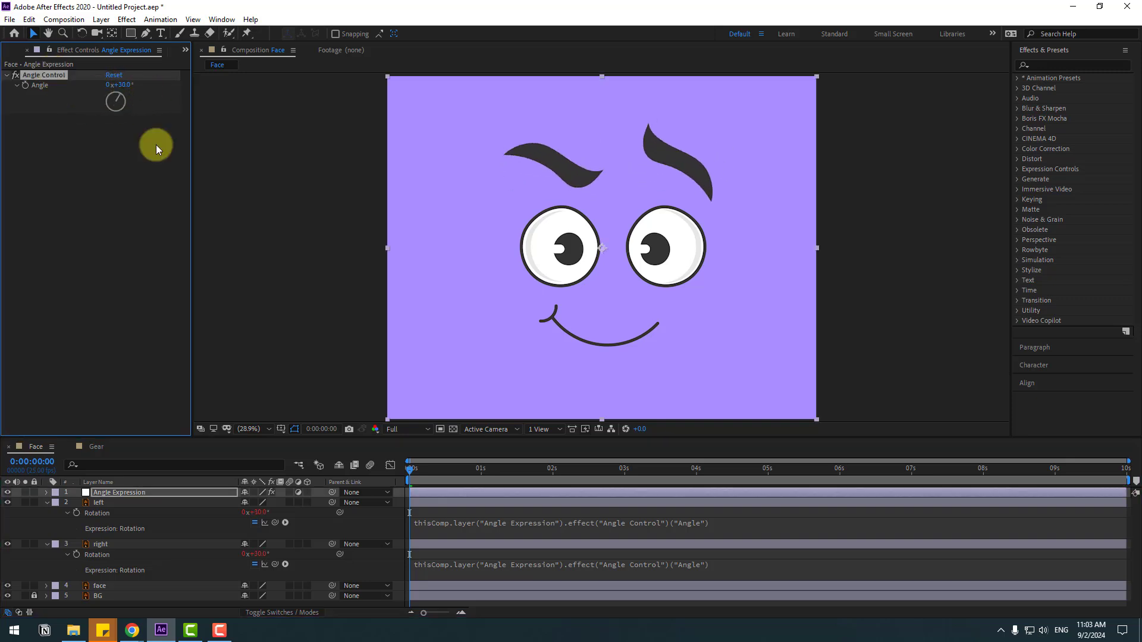
{"action": "left_click", "coordinate": [154, 575]}
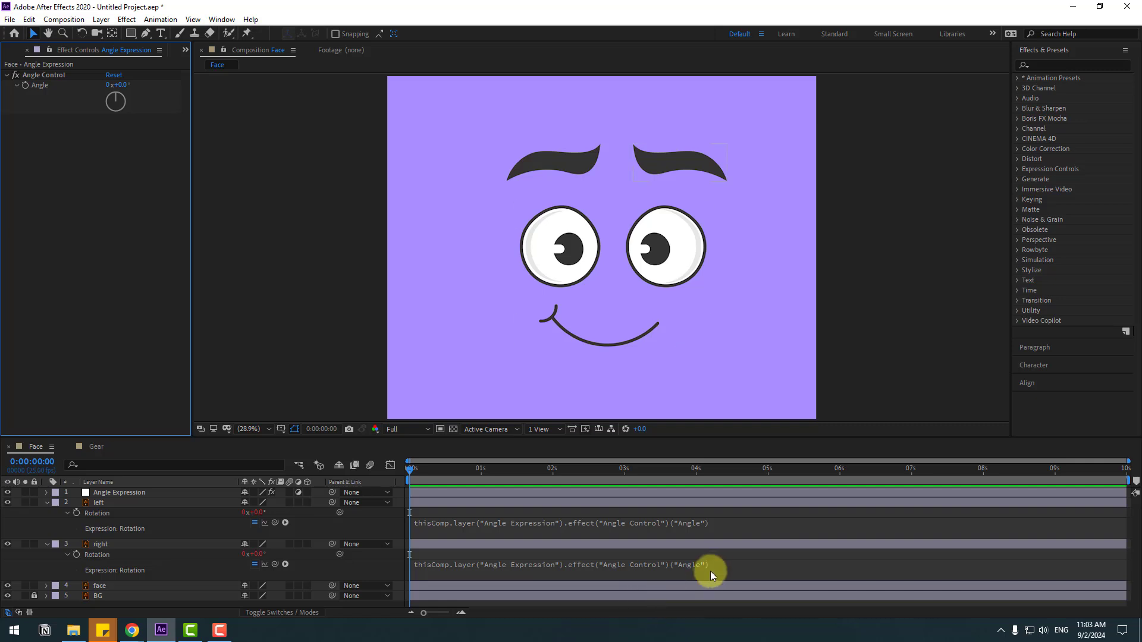
{"action": "left_click", "coordinate": [737, 564]}
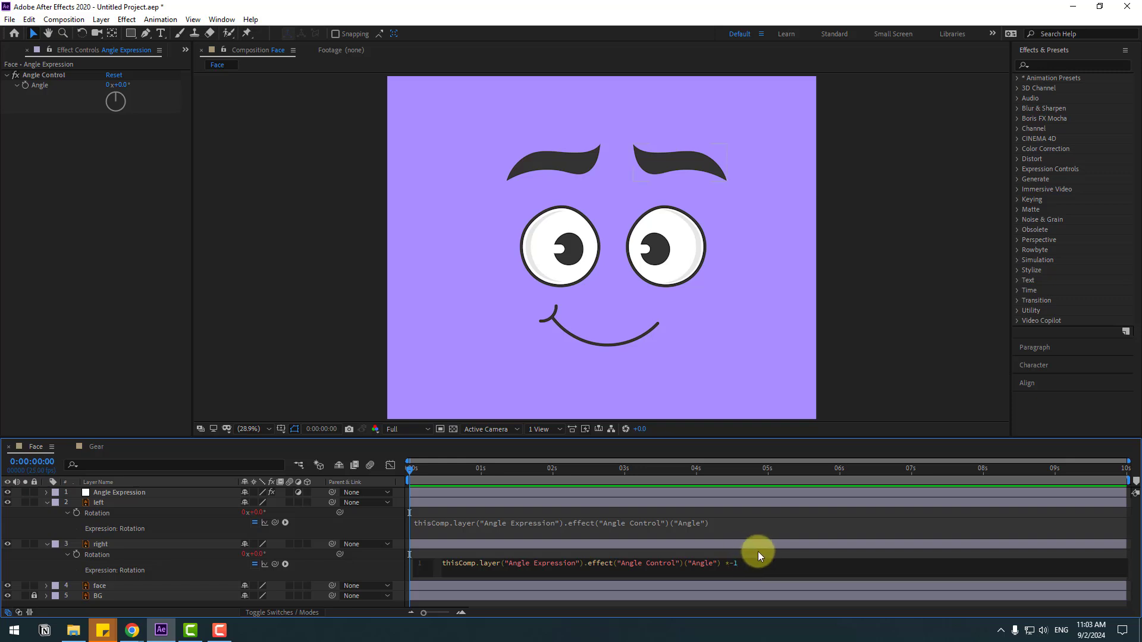
{"action": "left_click", "coordinate": [757, 553]}
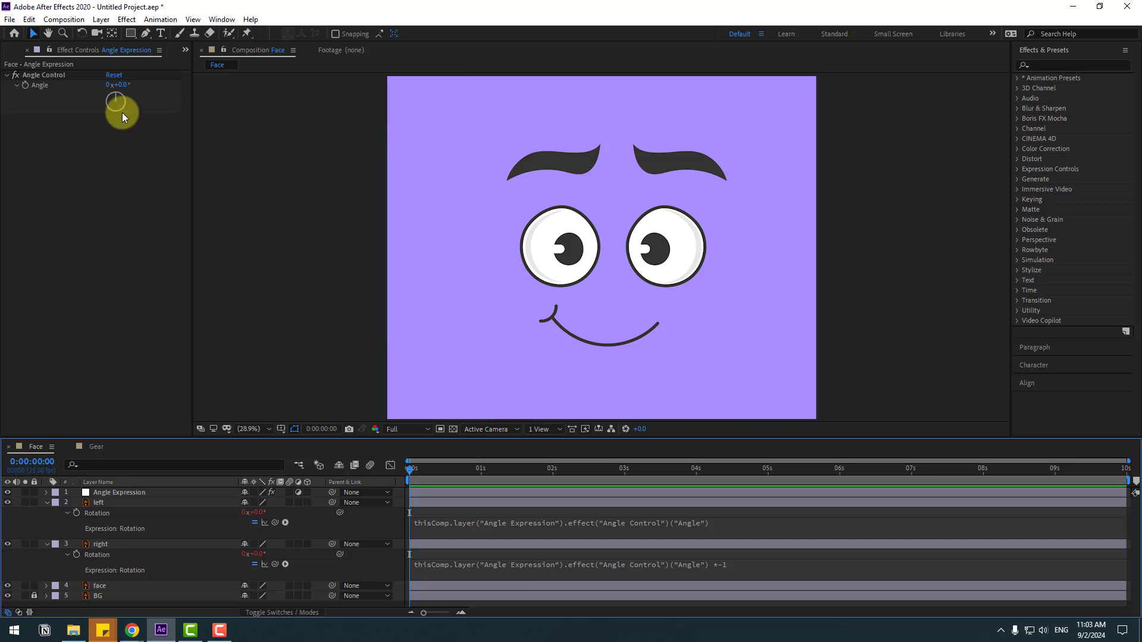
{"action": "mouse_move", "coordinate": [115, 86]}
{"action": "left_mouse_down"}
{"action": "mouse_move", "coordinate": [150, 77]}
{"action": "mouse_move", "coordinate": [77, 87]}
{"action": "mouse_move", "coordinate": [120, 73]}
{"action": "left_mouse_up"}
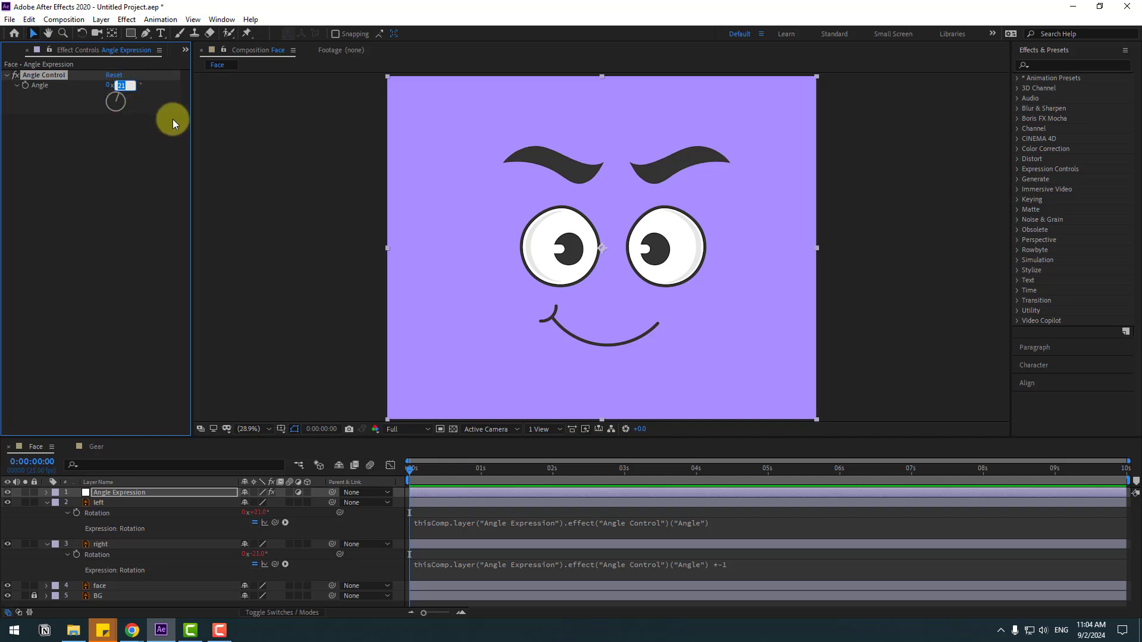
{"action": "type", "text": "0"}
{"action": "key", "text": "Return"}
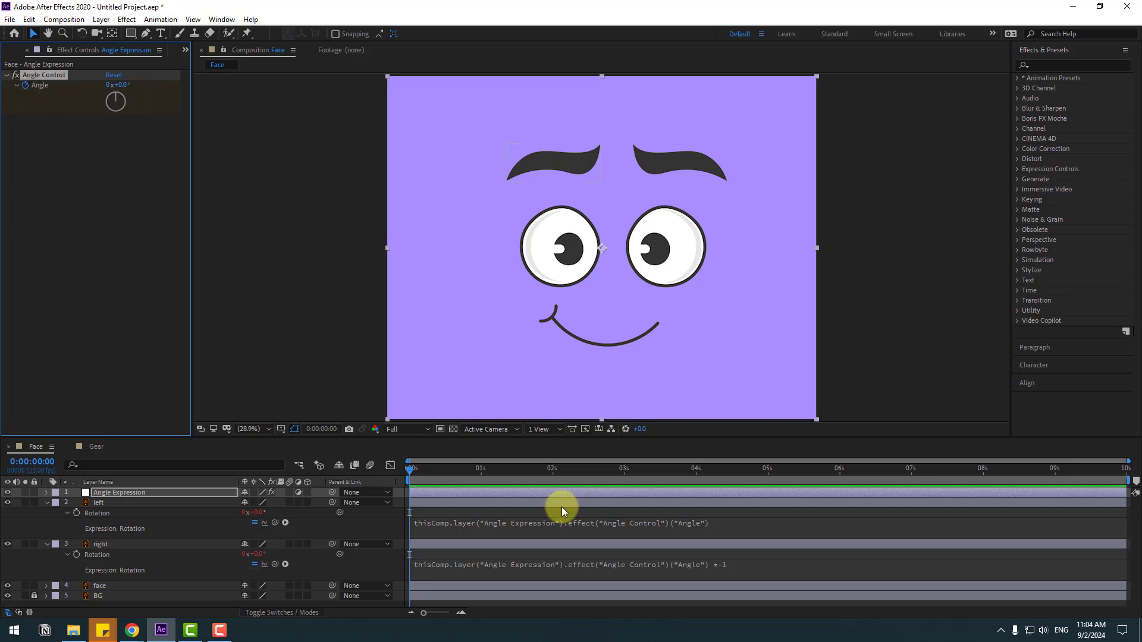
- Show the Angle property, keyframe it to 46° at frame 8, and preview from the start
{"action": "left_click", "coordinate": [101, 493]}
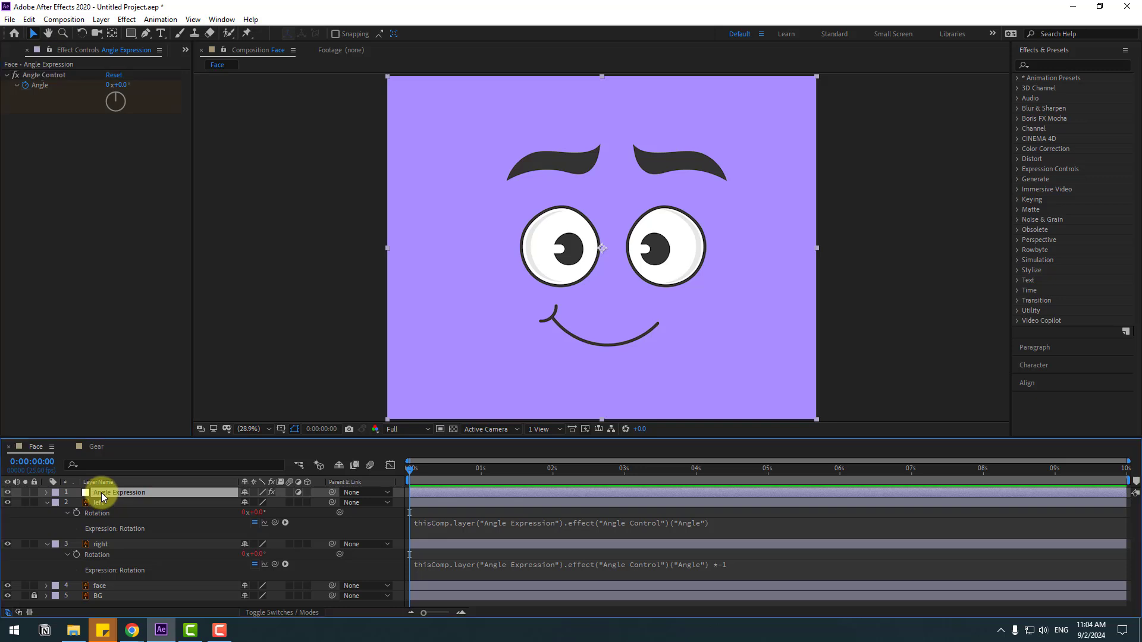
{"action": "key", "text": "u"}
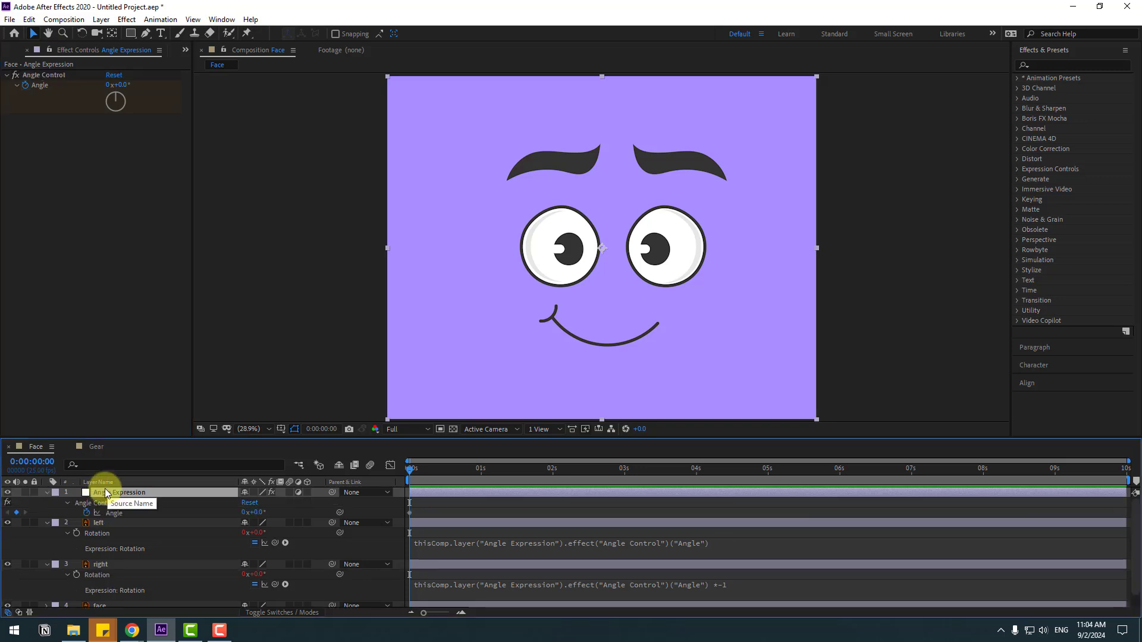
{"action": "left_click_drag", "start_coordinate": [413, 466], "coordinate": [428, 472]}
{"action": "left_click_drag", "start_coordinate": [264, 520], "coordinate": [280, 510]}
{"action": "left_click", "coordinate": [435, 512]}
{"action": "left_click_drag", "start_coordinate": [432, 469], "coordinate": [382, 472]}
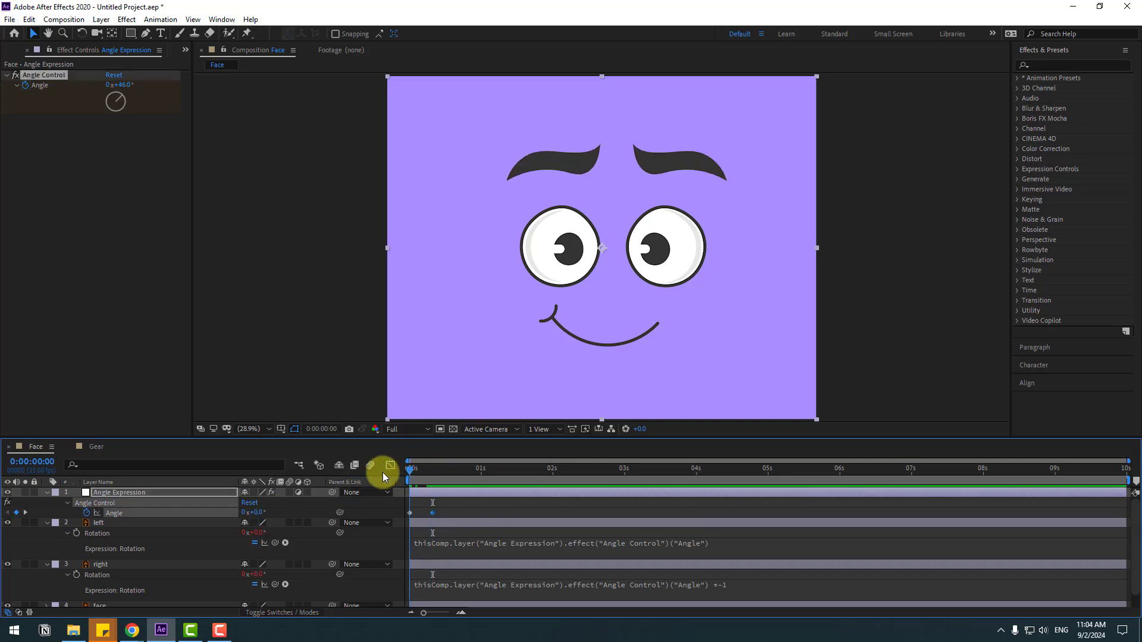
{"action": "key", "text": "space"}
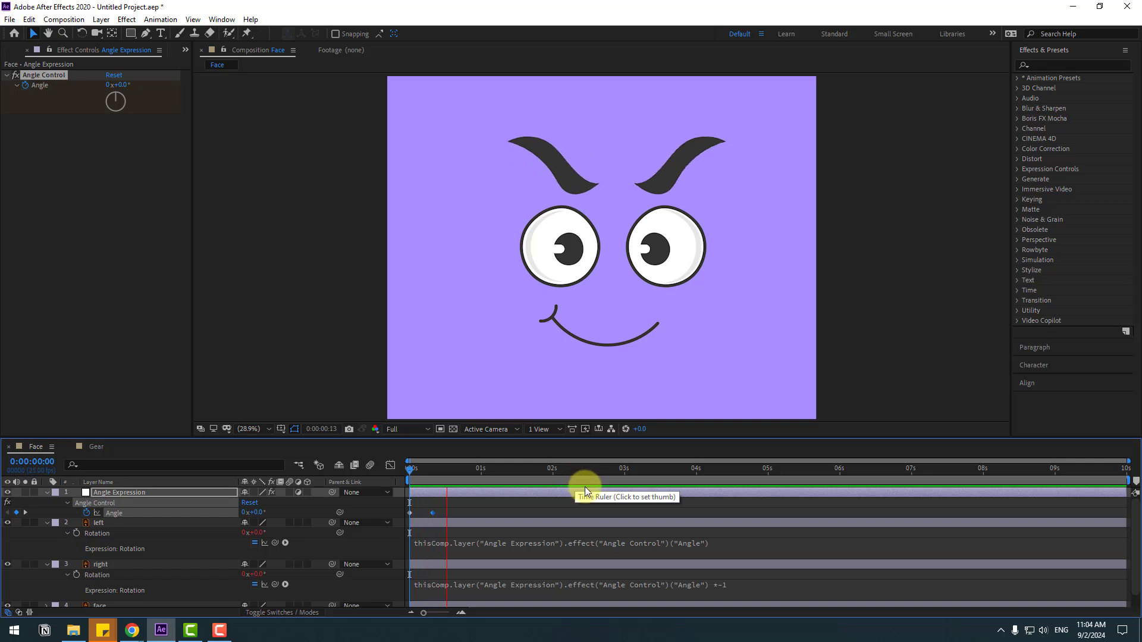
- Keep 46° at frame 19 and set Angle to -29° at 1:06 for a worried look
{"action": "left_click_drag", "start_coordinate": [433, 472], "coordinate": [464, 469]}
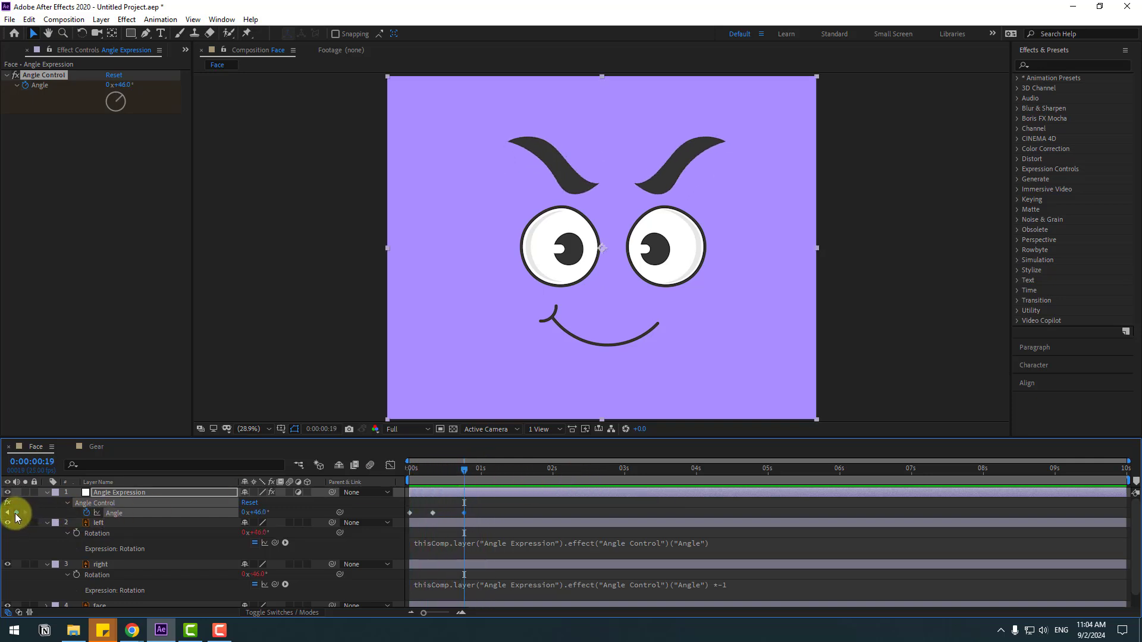
{"action": "left_click", "coordinate": [497, 471]}
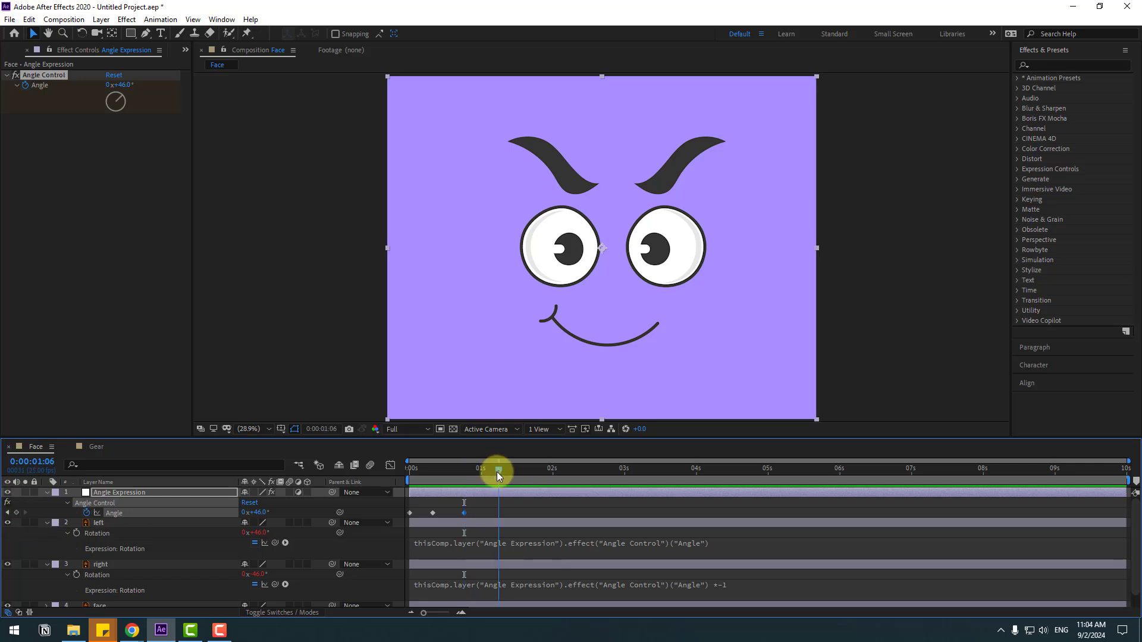
{"action": "left_click_drag", "start_coordinate": [256, 513], "coordinate": [218, 518]}
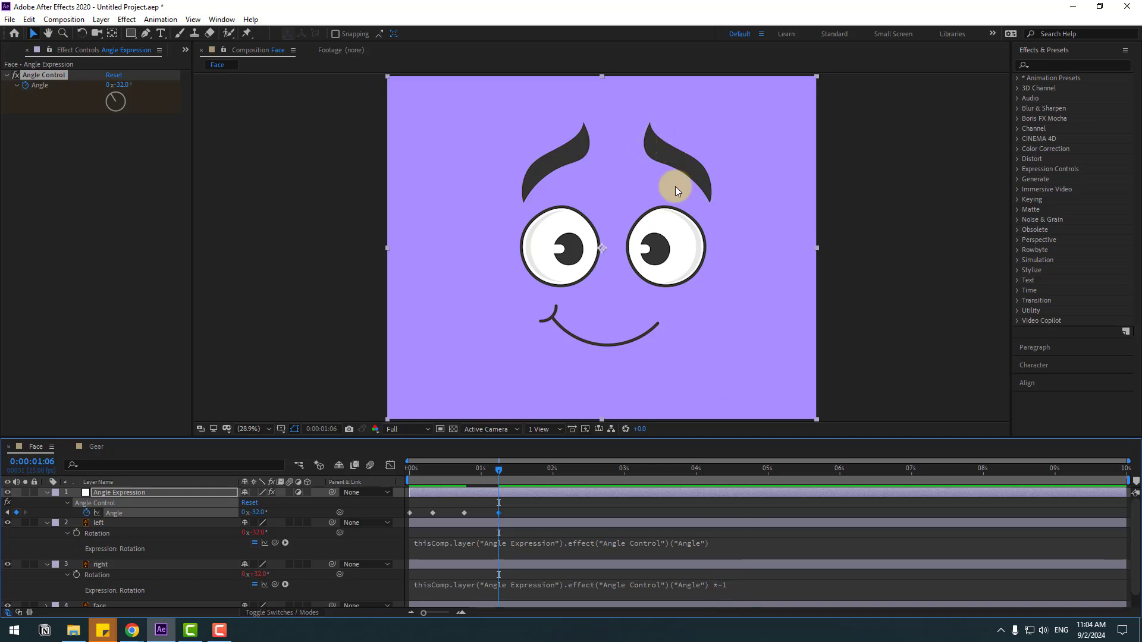
- Temporarily remove the right eyebrow's *-1 multiplier, preview the animation, then switch to the Gear comp
{"action": "left_click", "coordinate": [746, 583]}
{"action": "key", "text": "BackSpace"}
{"action": "key", "text": "BackSpace"}
{"action": "key", "text": "BackSpace"}
{"action": "key", "text": "BackSpace"}
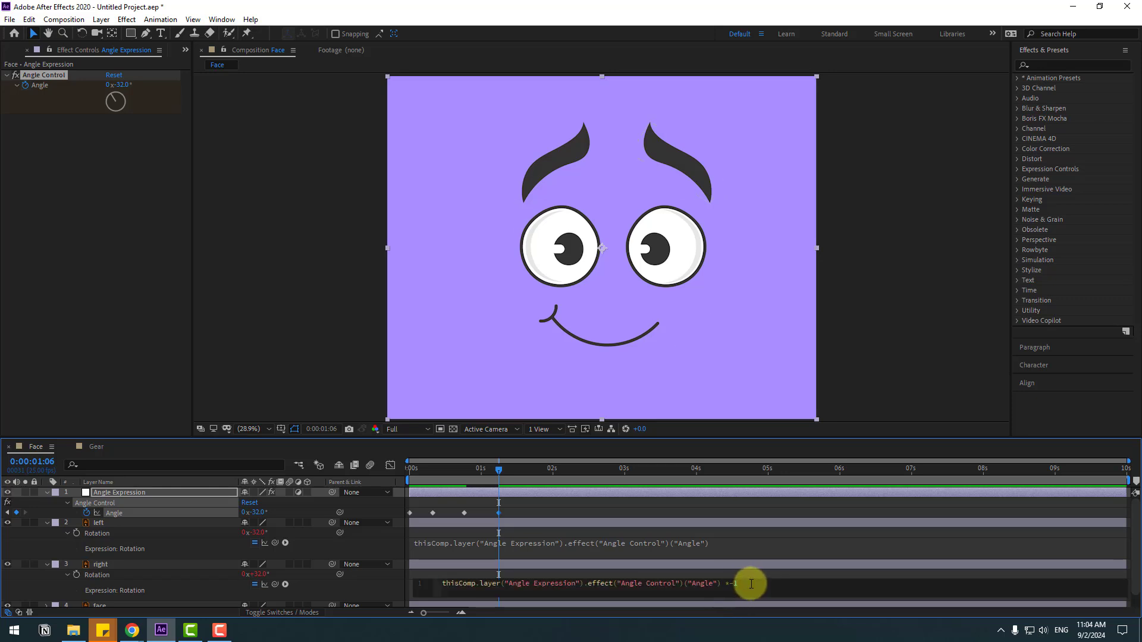
{"action": "left_click_drag", "start_coordinate": [467, 472], "coordinate": [413, 468]}
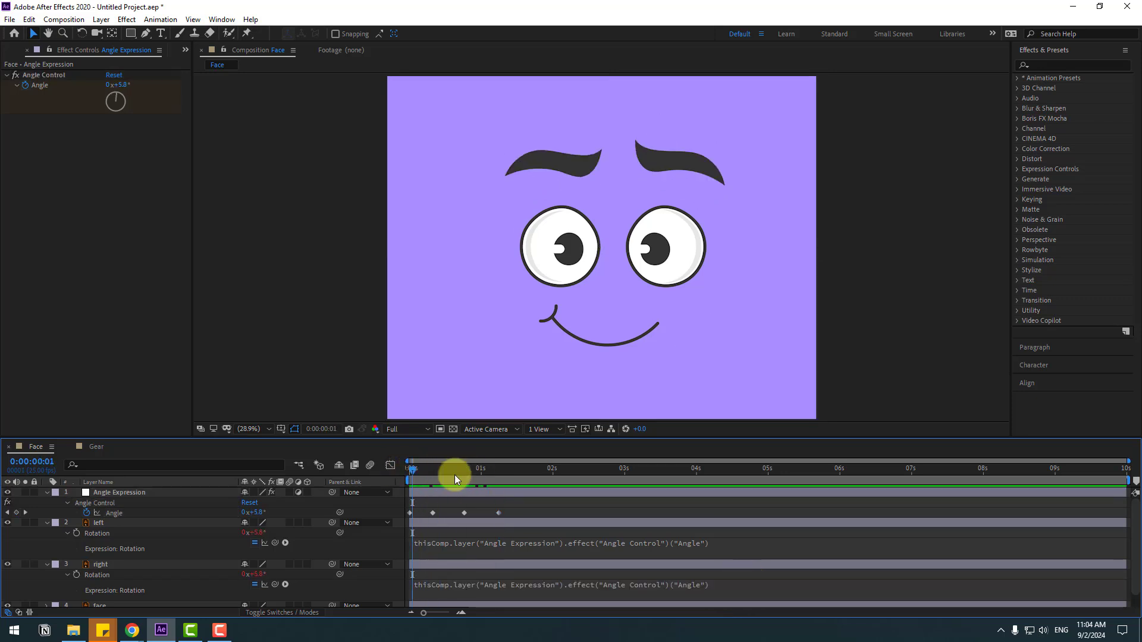
{"action": "key", "text": "space"}
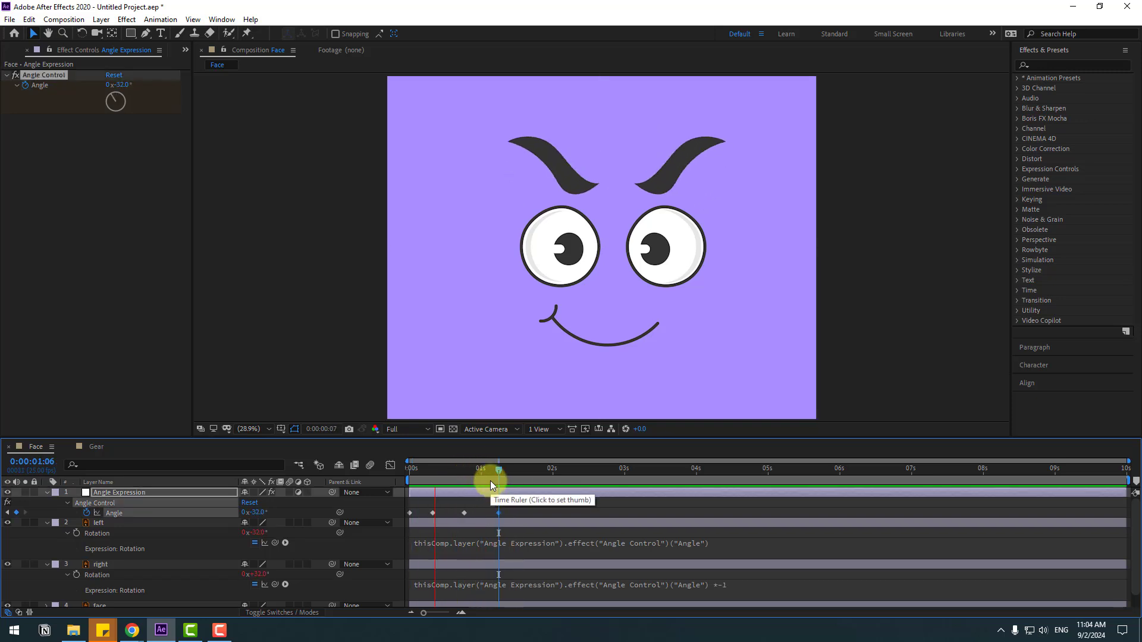
{"action": "left_click", "coordinate": [485, 472]}
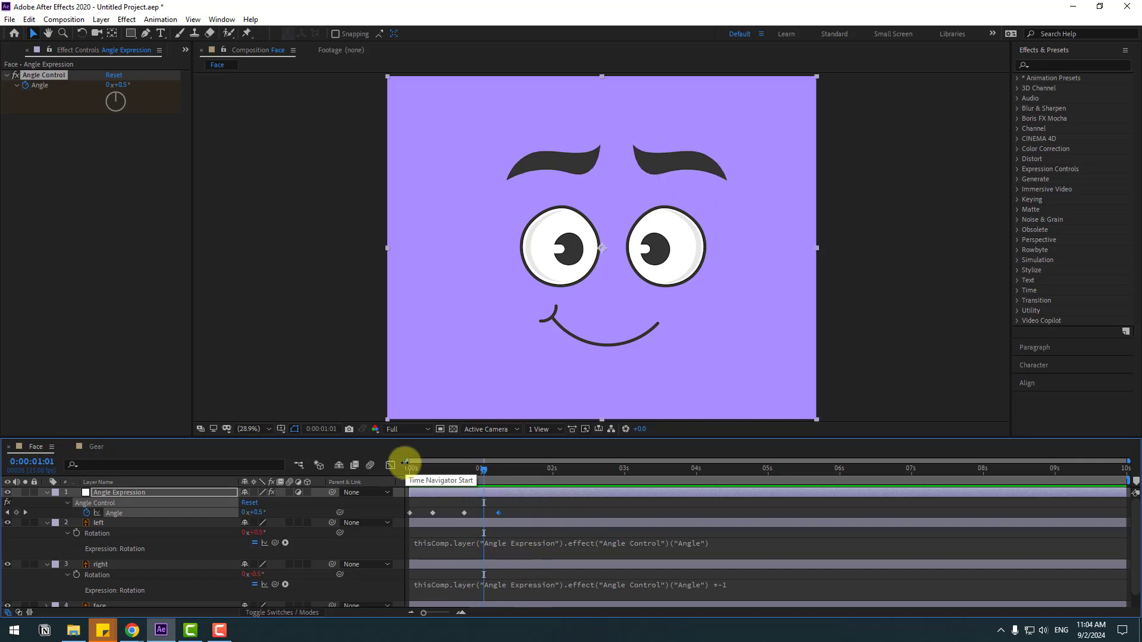
{"action": "left_click", "coordinate": [95, 447]}
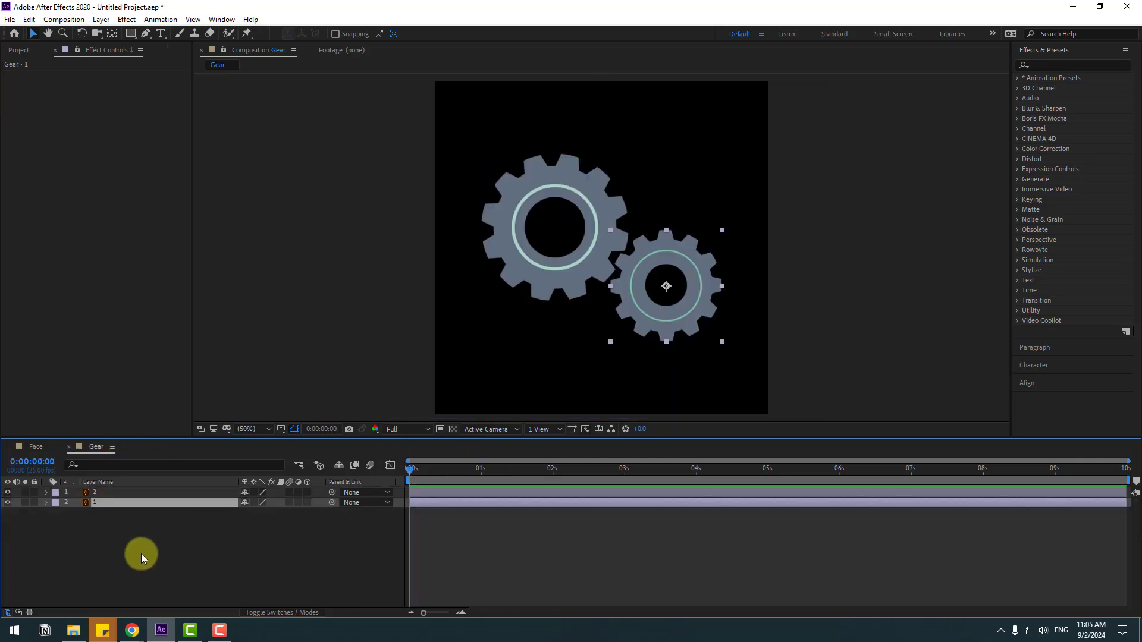
- Reveal both gears' Rotation properties and add a new adjustment layer to the Gear comp
{"action": "left_click_drag", "start_coordinate": [141, 554], "coordinate": [119, 512]}
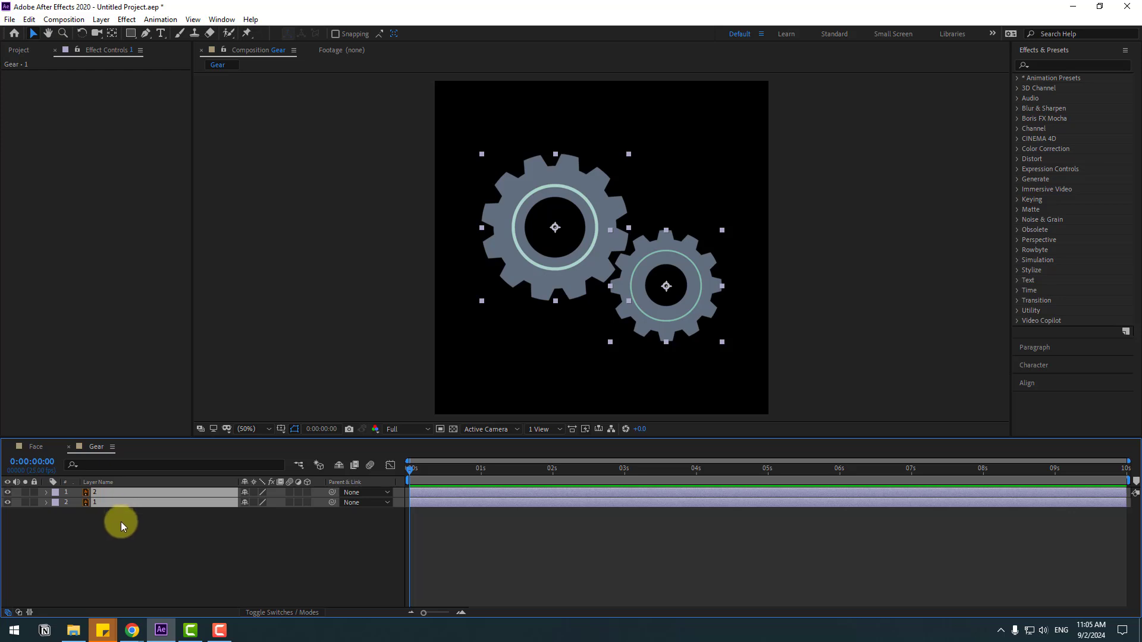
{"action": "key", "text": "r"}
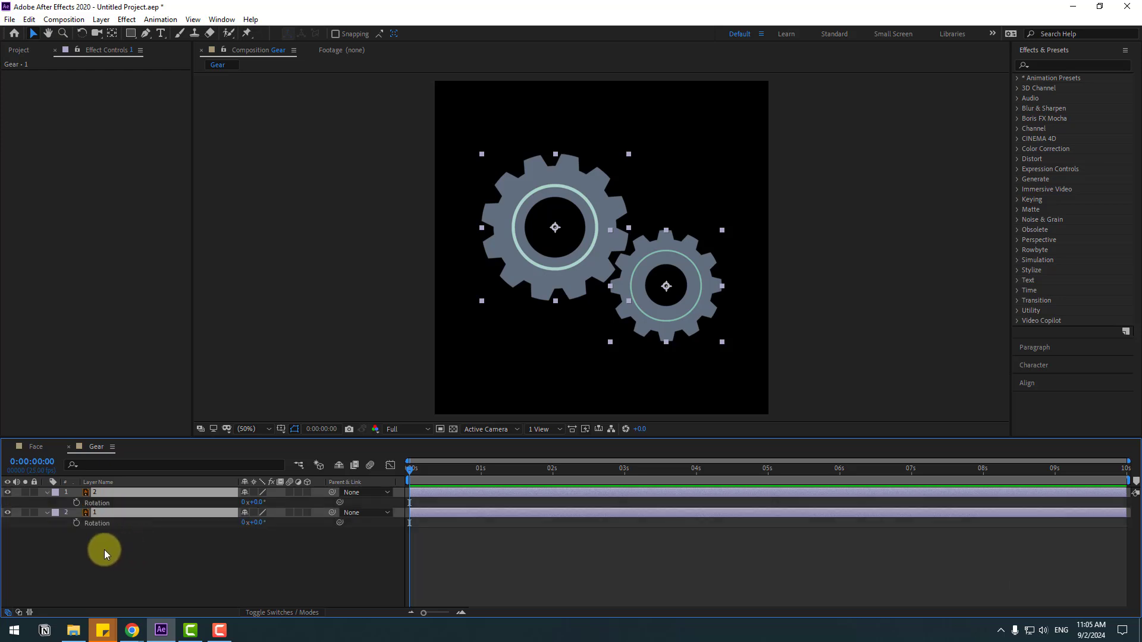
{"action": "right_click", "coordinate": [107, 550]}
{"action": "mouse_move", "coordinate": [205, 421]}
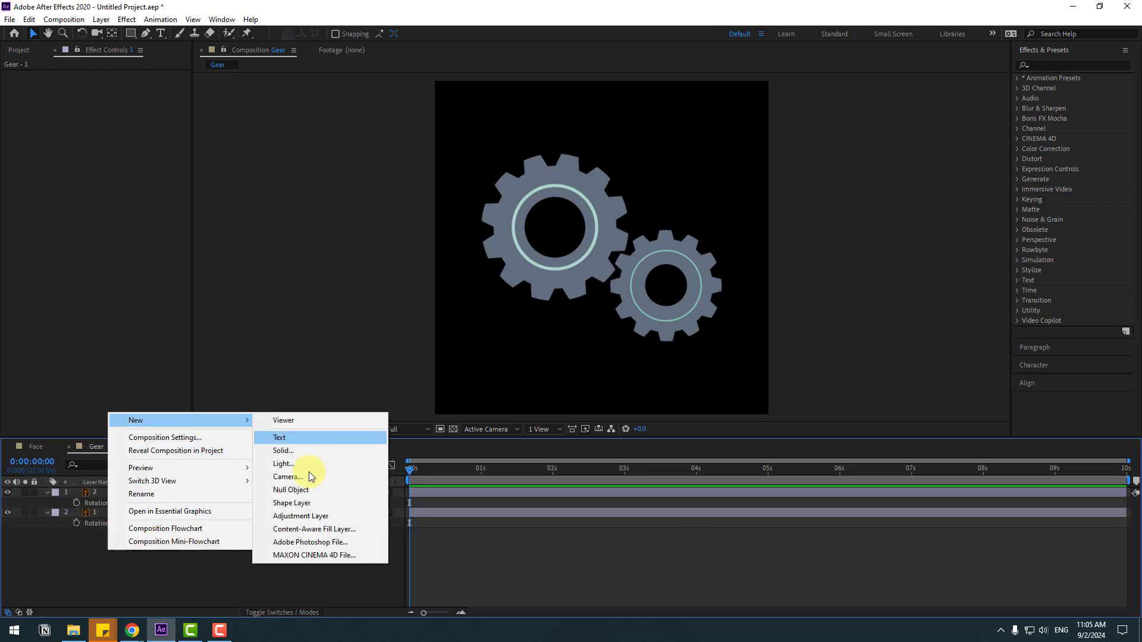
{"action": "left_click", "coordinate": [301, 516]}
- Apply an Expression Controls > Angle Control effect to Adjustment Layer 3
{"action": "left_click", "coordinate": [129, 19]}
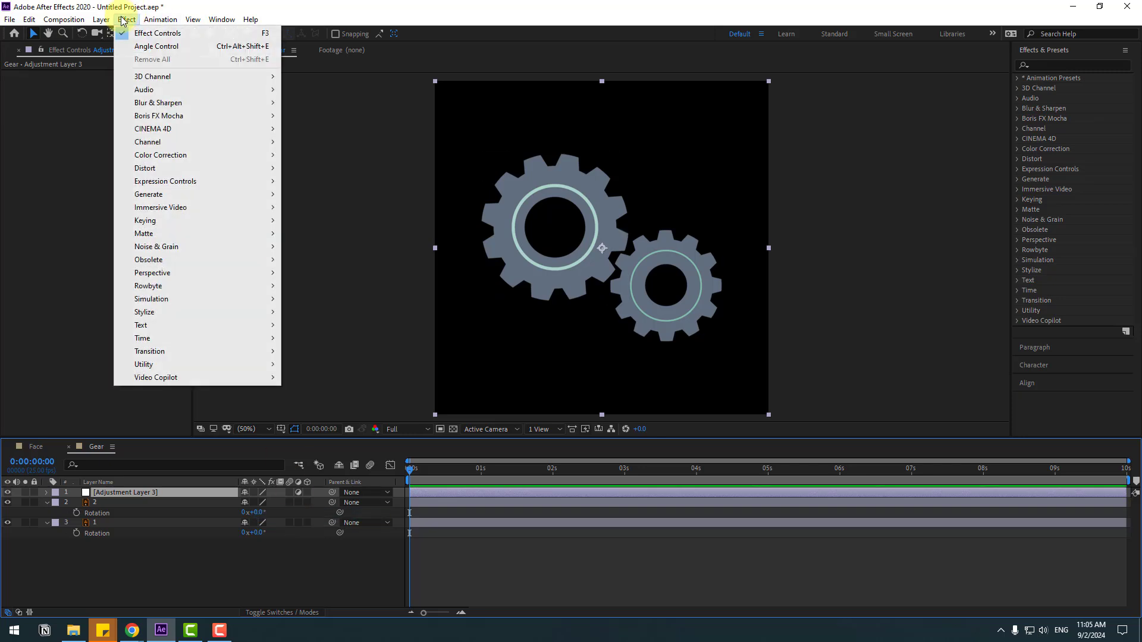
{"action": "mouse_move", "coordinate": [191, 182]}
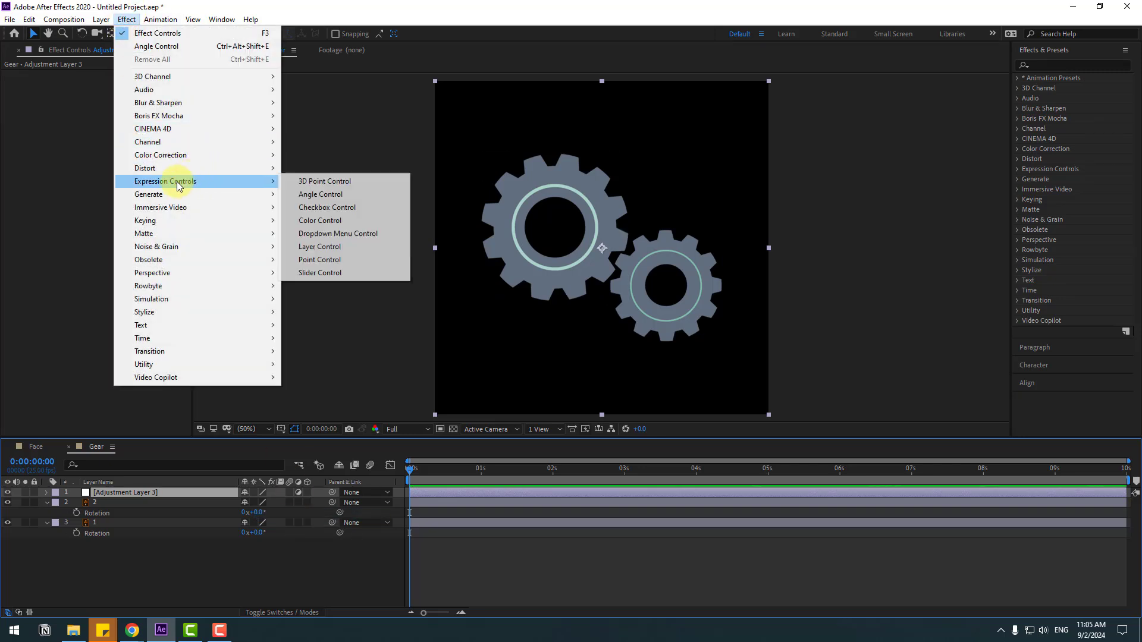
{"action": "left_click", "coordinate": [328, 194]}
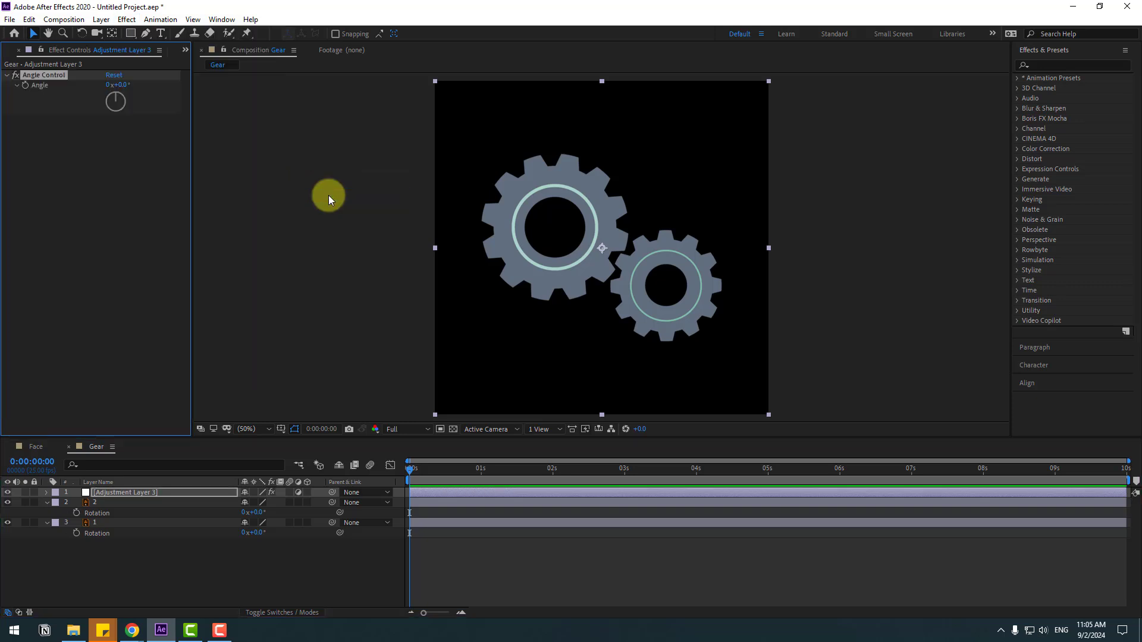
- Add rotation expressions to gear layers 2 and 1
{"action": "left_click", "coordinate": [94, 504]}
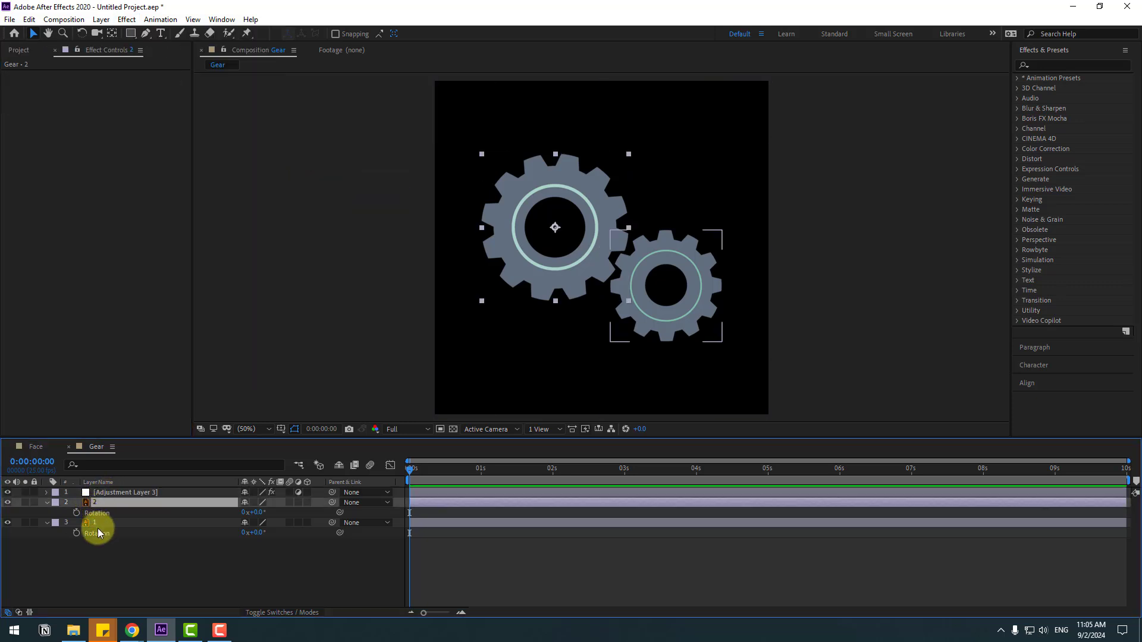
{"action": "left_click", "coordinate": [76, 512], "text": "alt"}
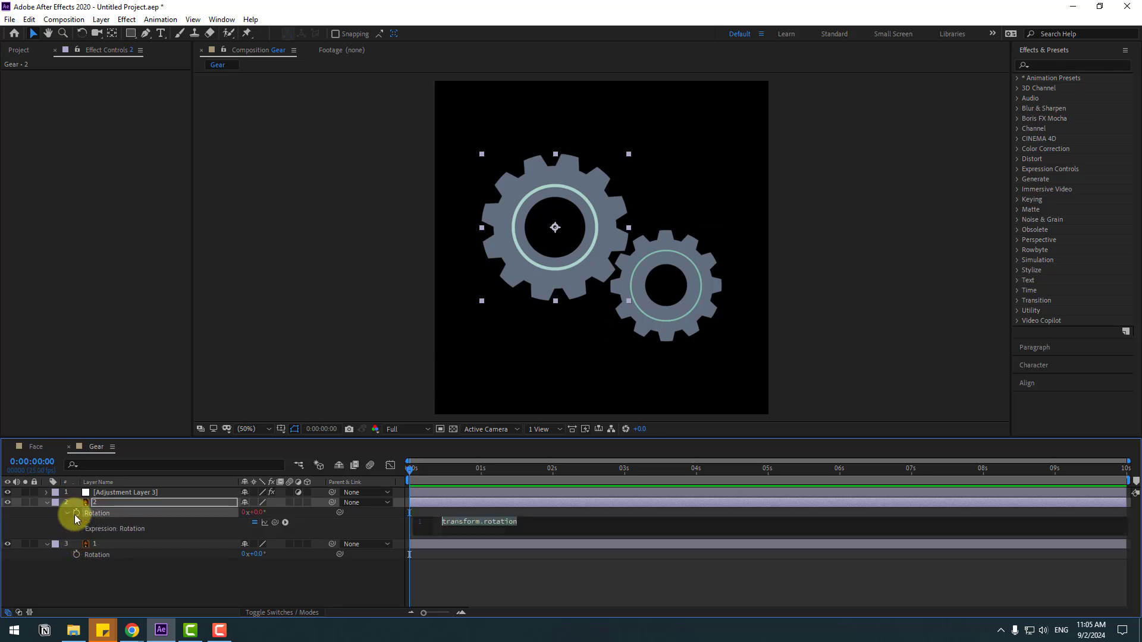
{"action": "left_click", "coordinate": [87, 575]}
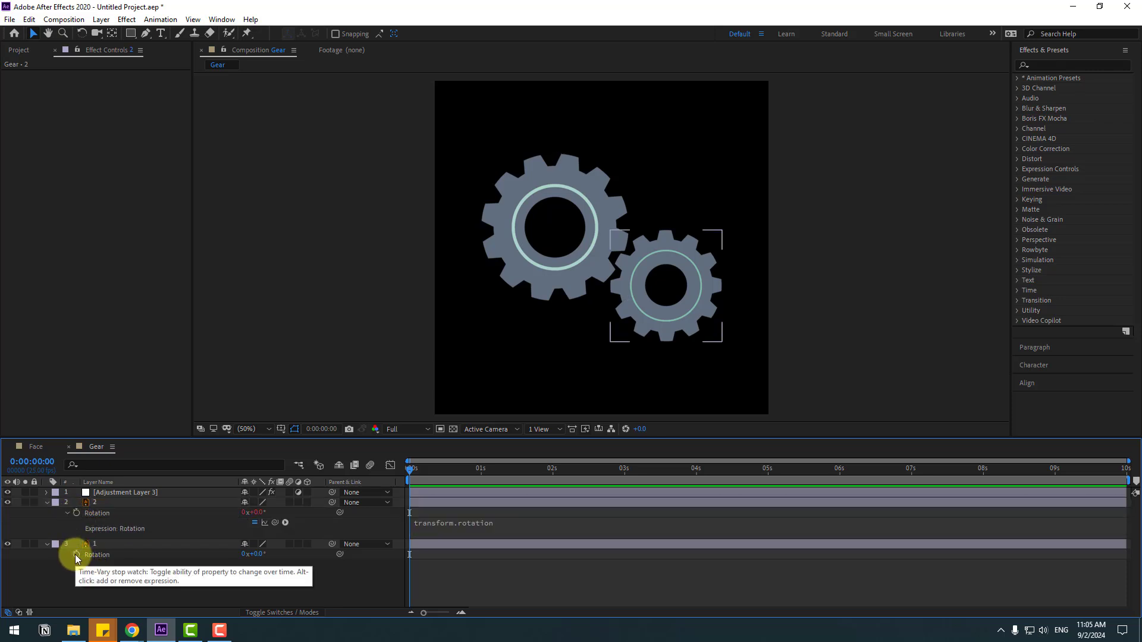
{"action": "left_click", "coordinate": [75, 555], "text": "alt"}
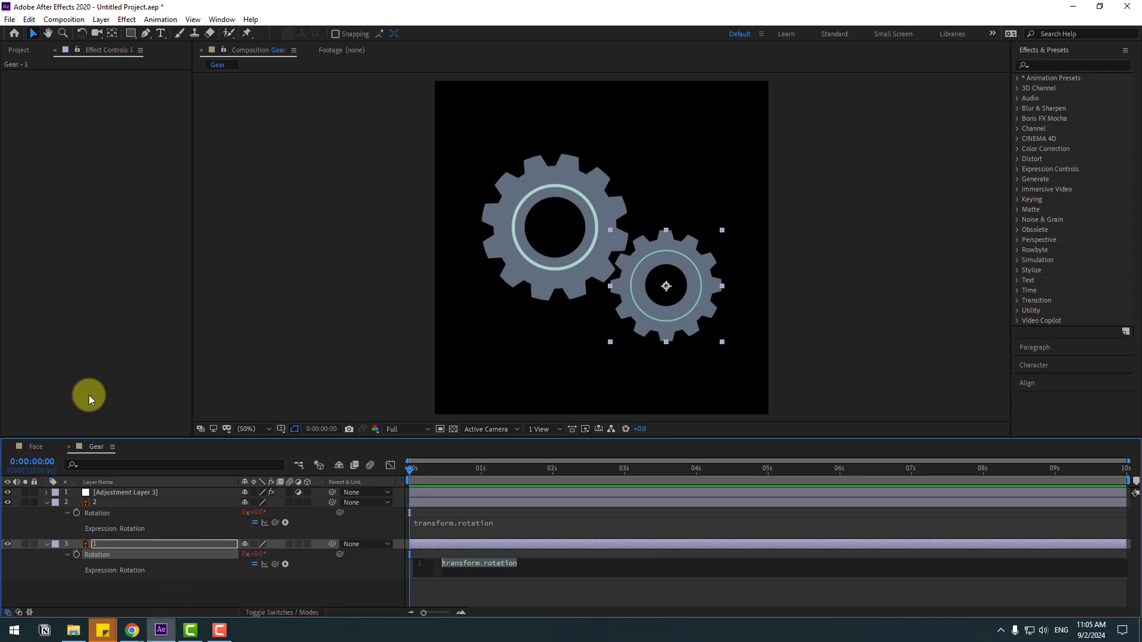
{"action": "left_click", "coordinate": [106, 494]}
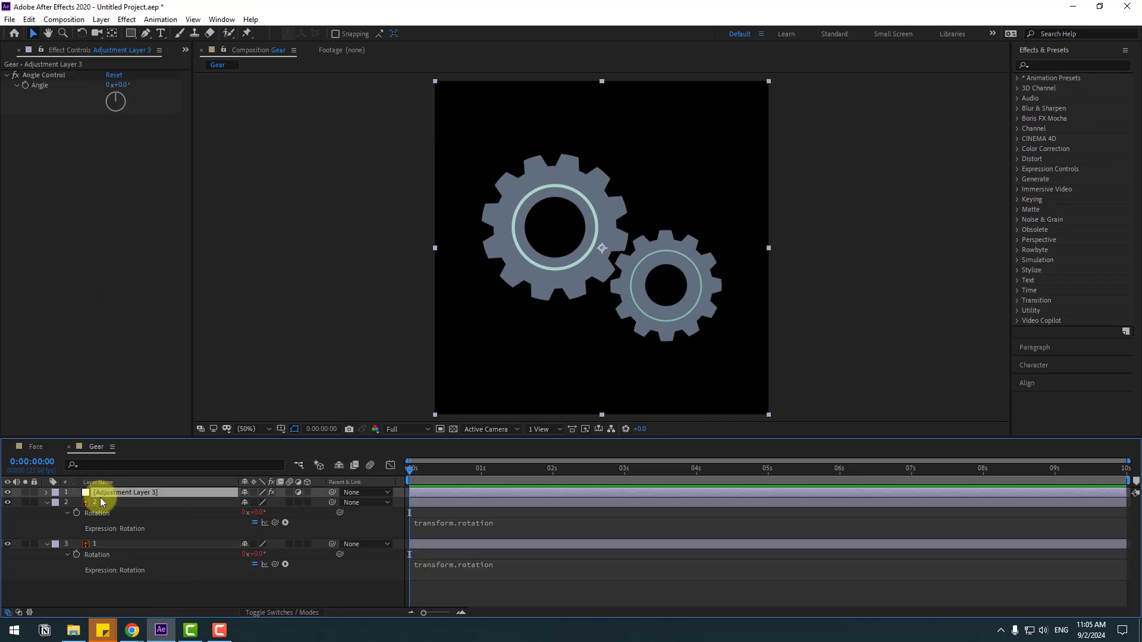
- Pick-whip both gear rotation expressions to Adjustment Layer 3's Angle, then test at 82°
{"action": "left_click_drag", "start_coordinate": [277, 524], "coordinate": [38, 85]}
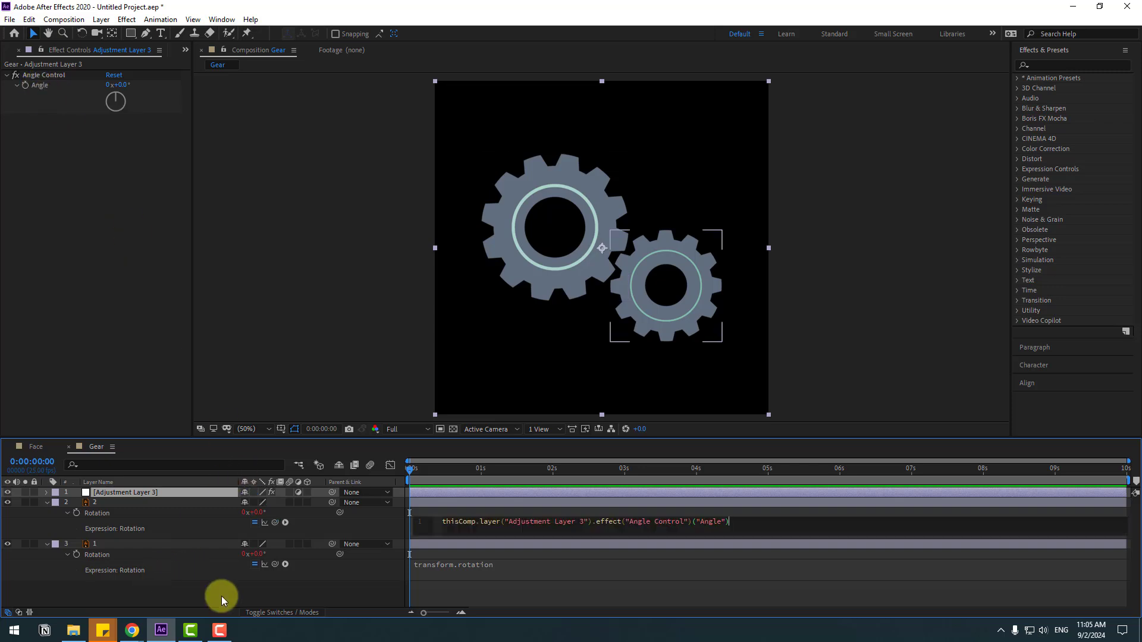
{"action": "left_click", "coordinate": [299, 588]}
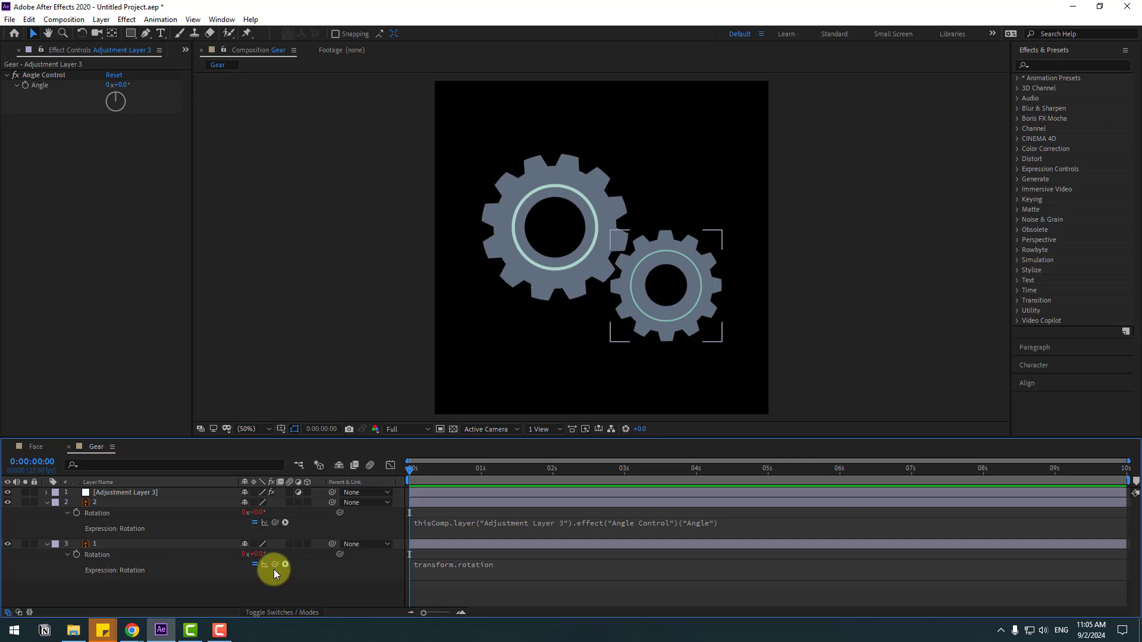
{"action": "left_click_drag", "start_coordinate": [275, 563], "coordinate": [39, 87]}
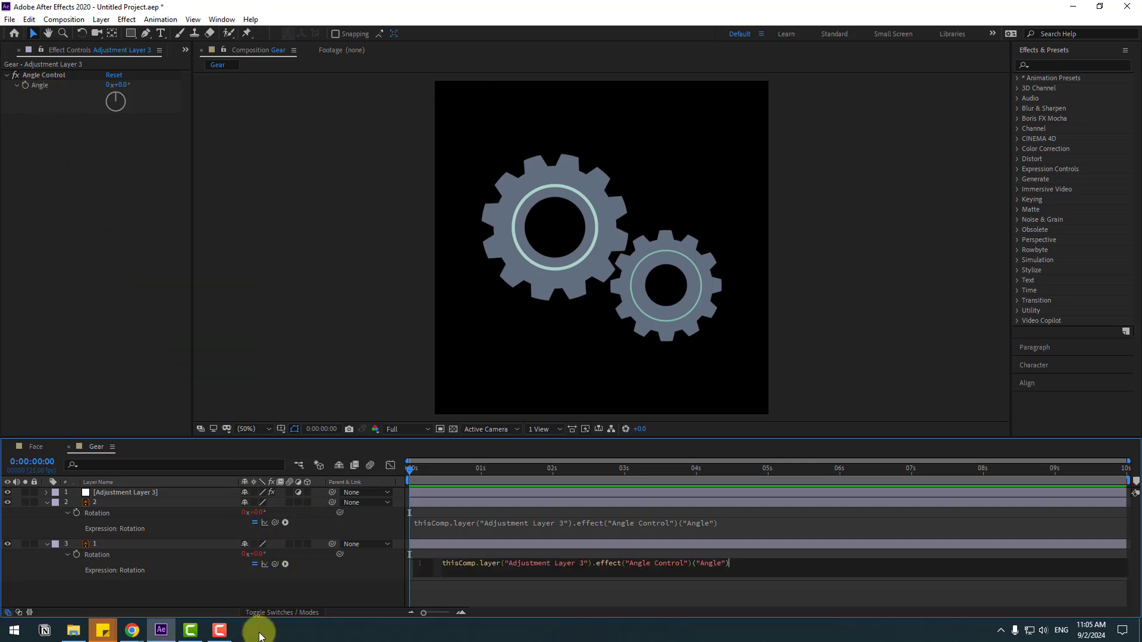
{"action": "left_click", "coordinate": [248, 586]}
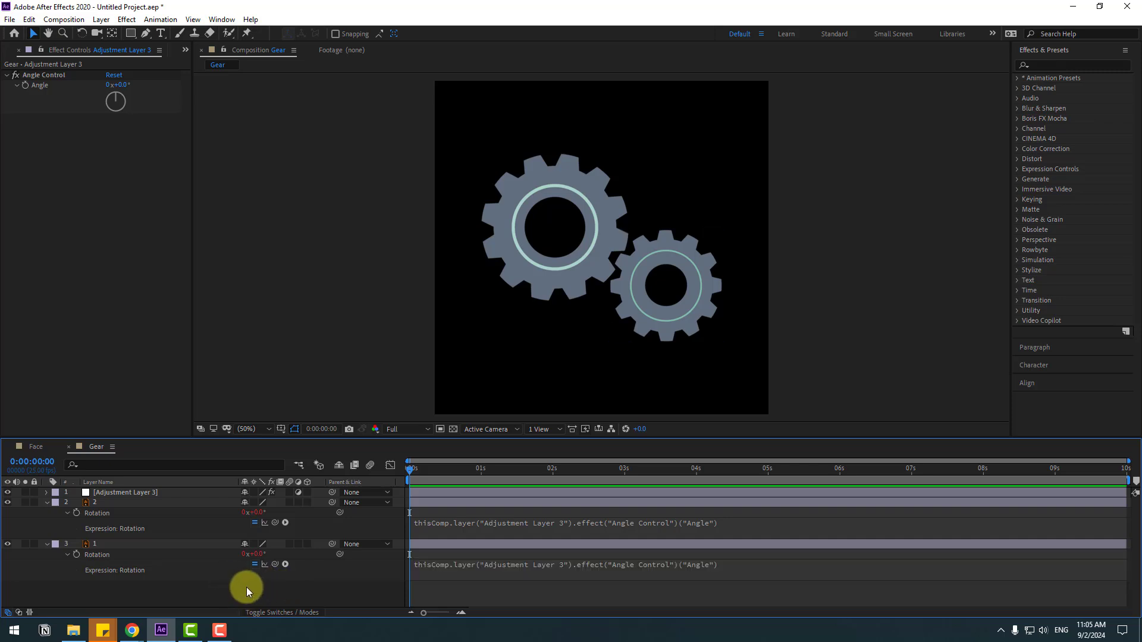
{"action": "left_click_drag", "start_coordinate": [123, 87], "coordinate": [161, 74]}
- Undo the test angle and append *-1 to gear 1's rotation expression
{"action": "key", "text": "ctrl+z"}
{"action": "left_click", "coordinate": [205, 535]}
{"action": "left_click", "coordinate": [95, 567]}
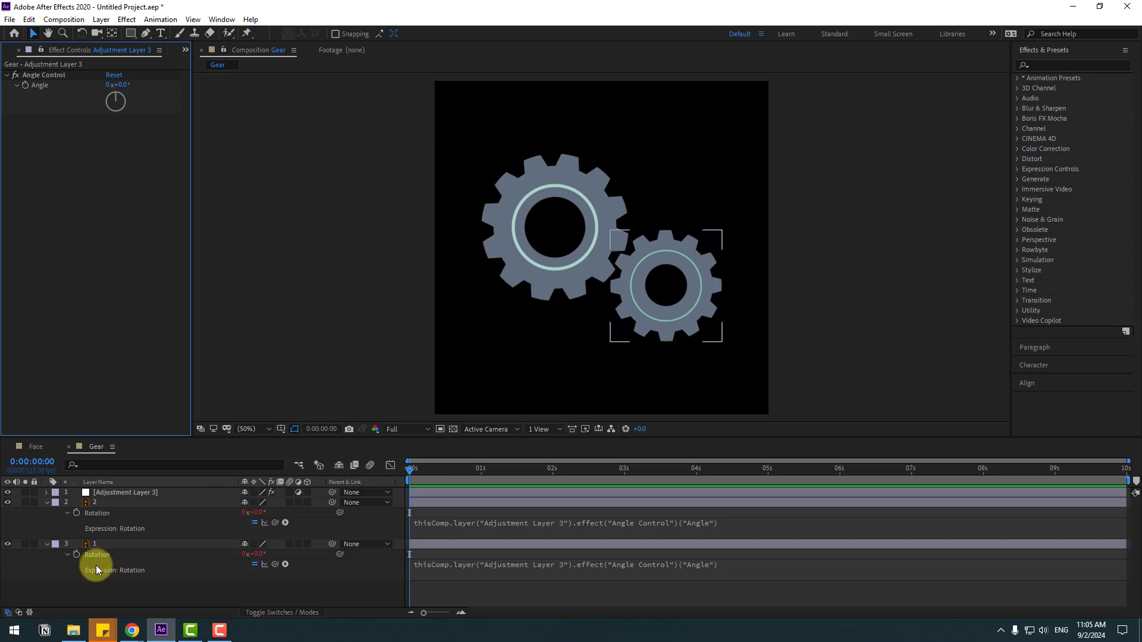
{"action": "left_click", "coordinate": [94, 544]}
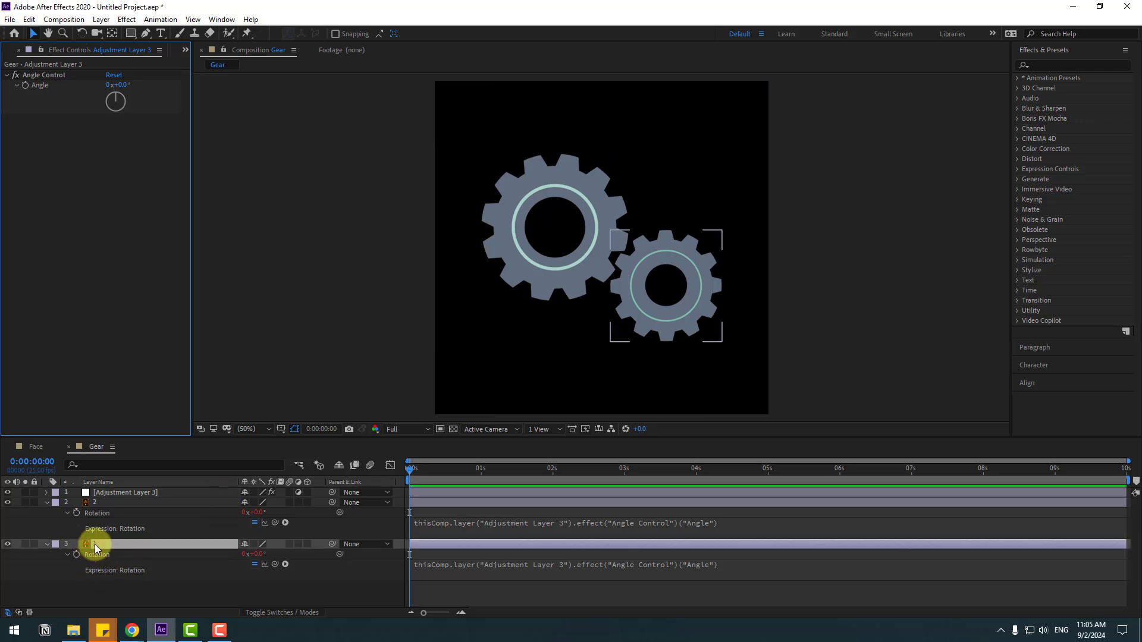
{"action": "left_click", "coordinate": [743, 564]}
{"action": "left_click", "coordinate": [752, 564]}
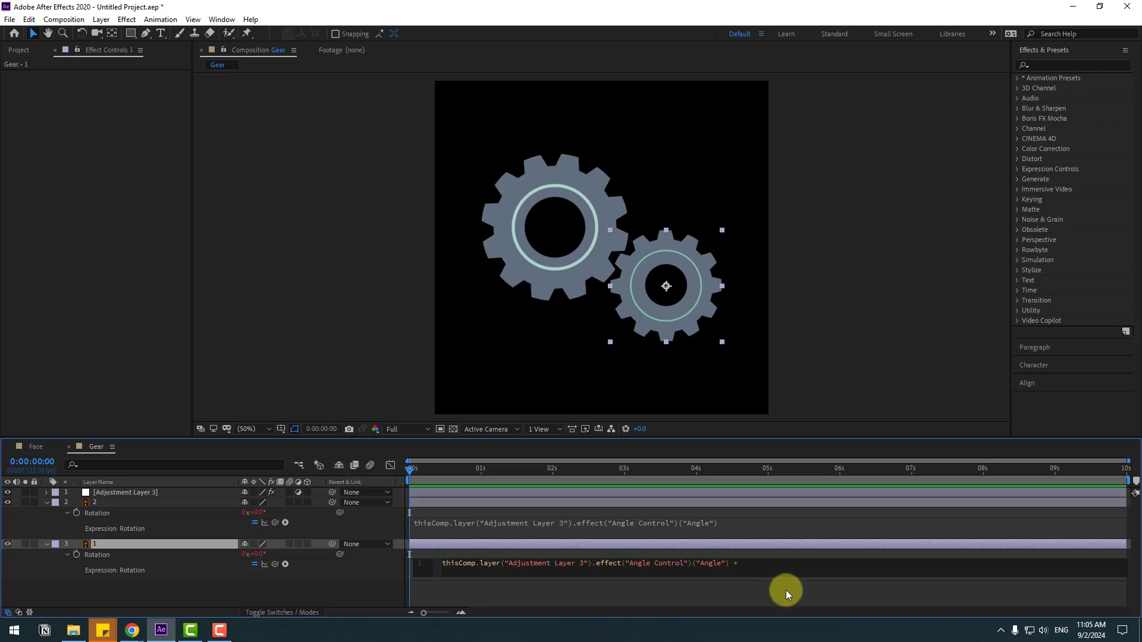
{"action": "type", "text": "*-1"}
{"action": "left_click", "coordinate": [766, 551]}
- Test the opposite gear rotation by turning Angle to 61°, then undo back to 0°
{"action": "left_click", "coordinate": [101, 493]}
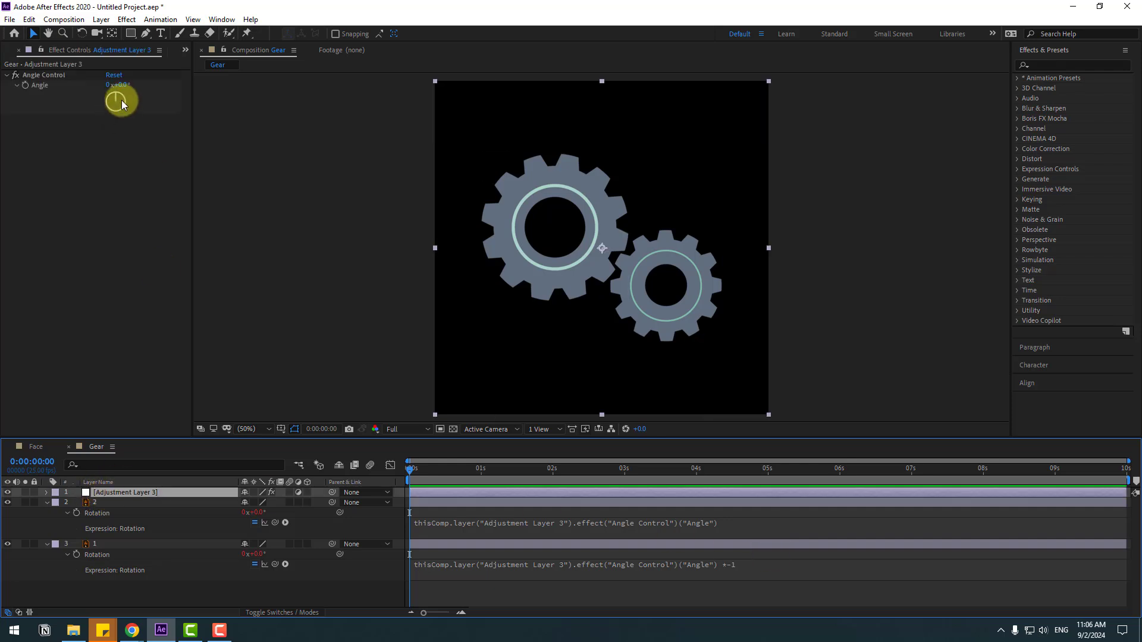
{"action": "left_click_drag", "start_coordinate": [120, 90], "coordinate": [163, 77]}
{"action": "key", "text": "ctrl+z"}
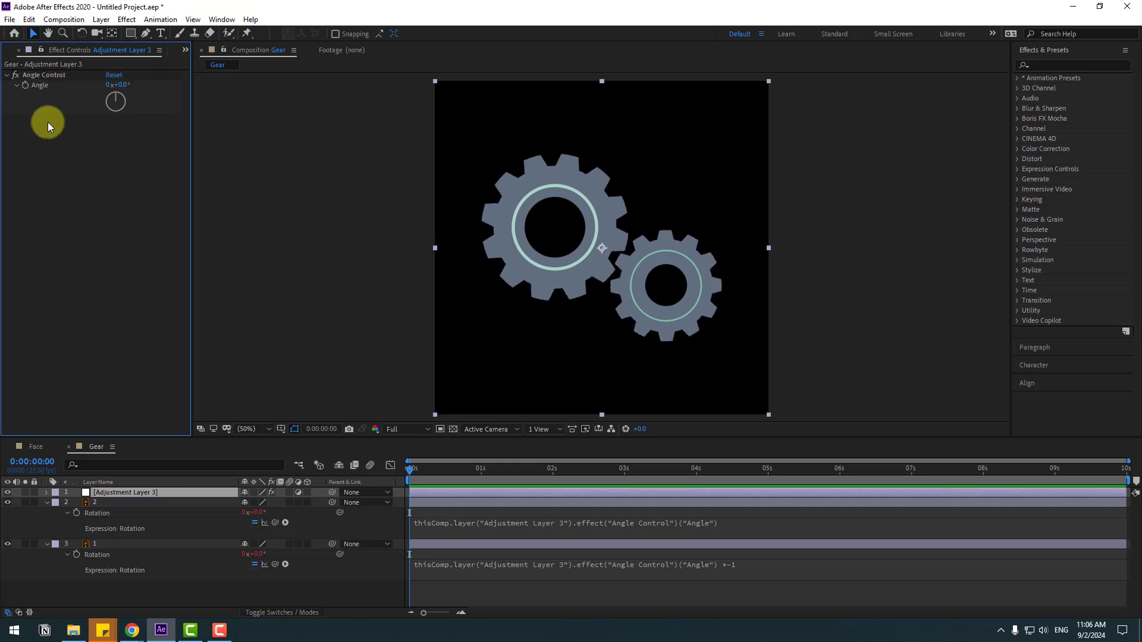
- Give the Angle Control on Adjustment Layer 3 the expression time*200 and preview the spinning gears
{"action": "left_click", "coordinate": [26, 85], "text": "alt"}
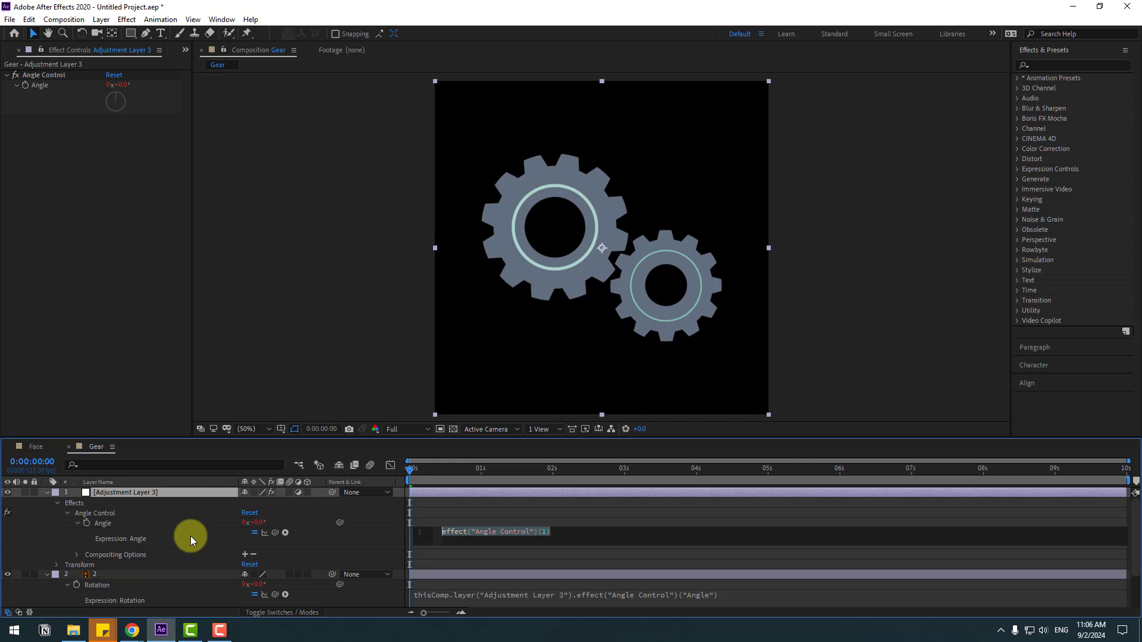
{"action": "type", "text": "time*"}
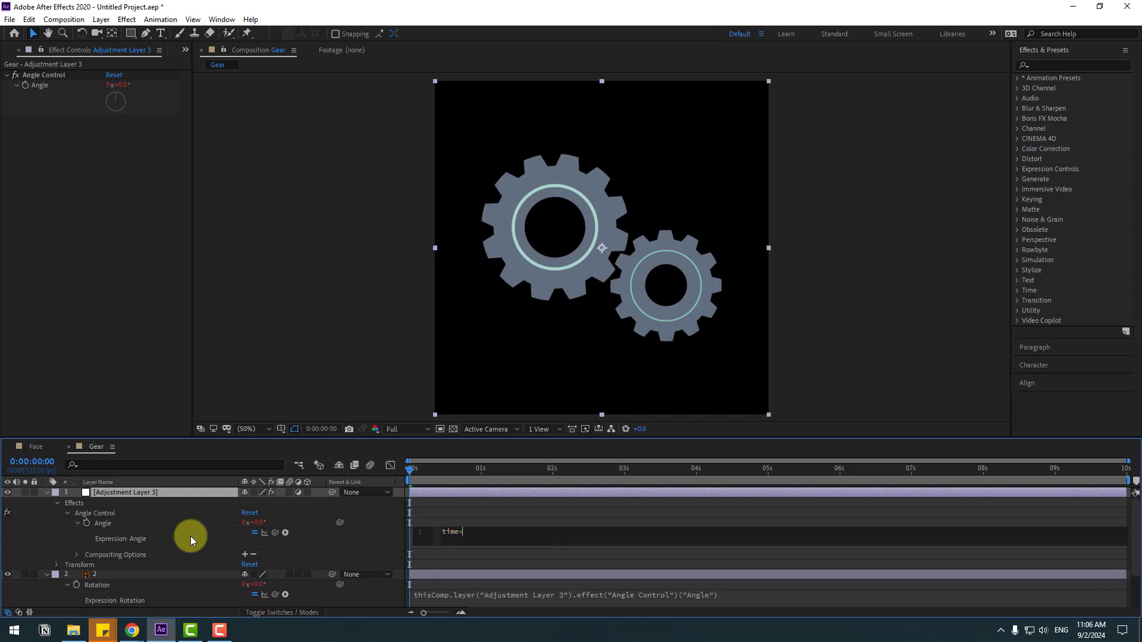
{"action": "type", "text": "200"}
{"action": "left_click", "coordinate": [429, 520]}
{"action": "key", "text": "space"}
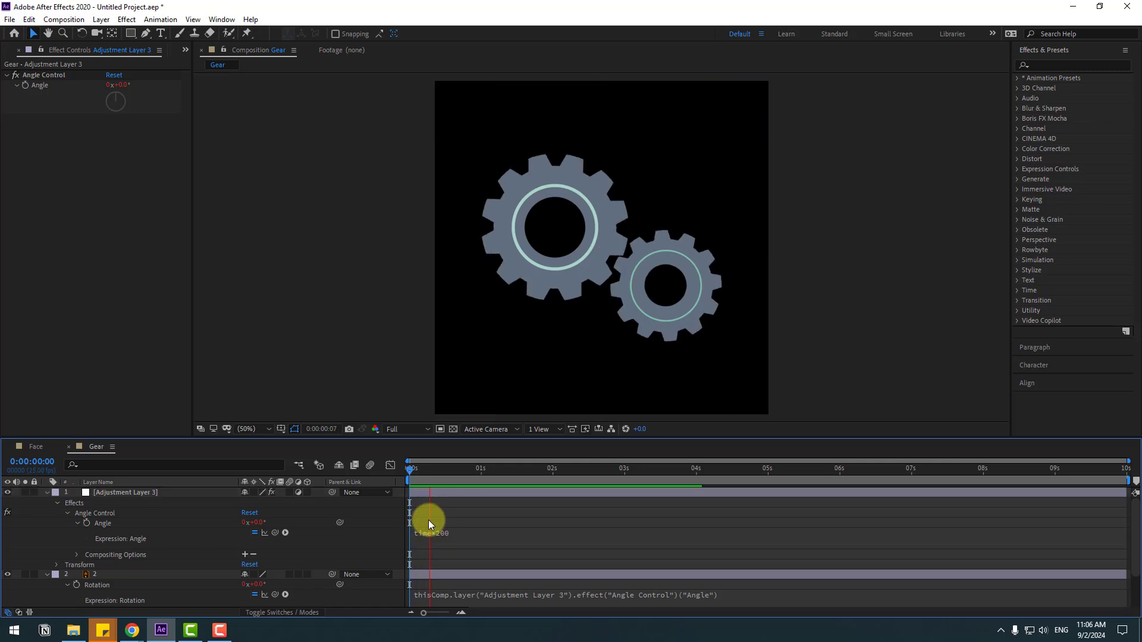
{"action": "left_click", "coordinate": [436, 469]}
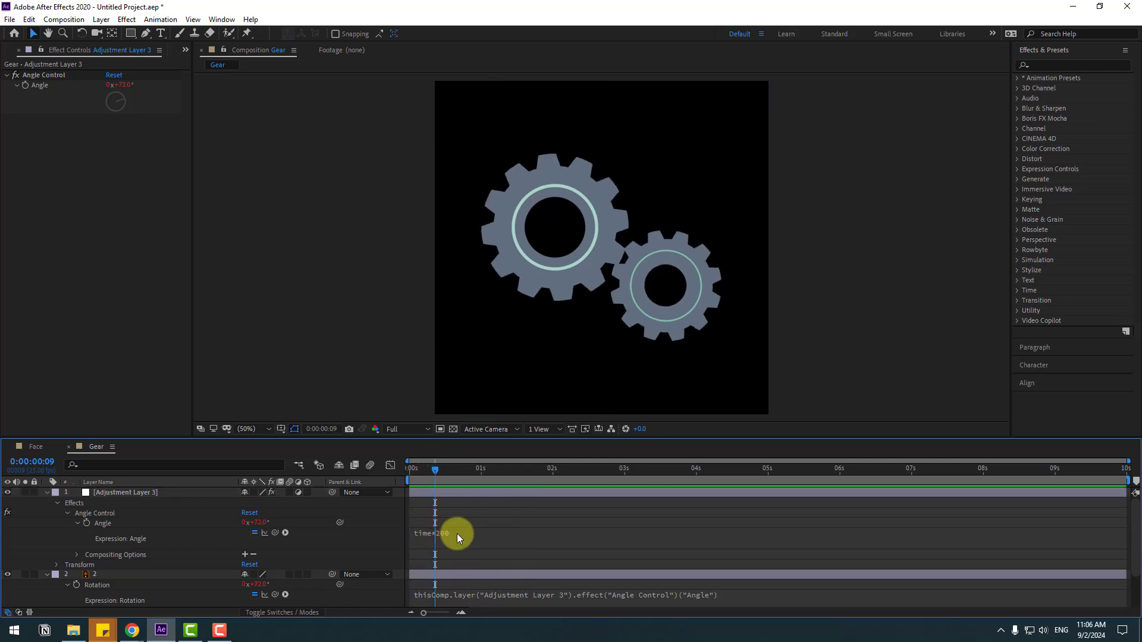